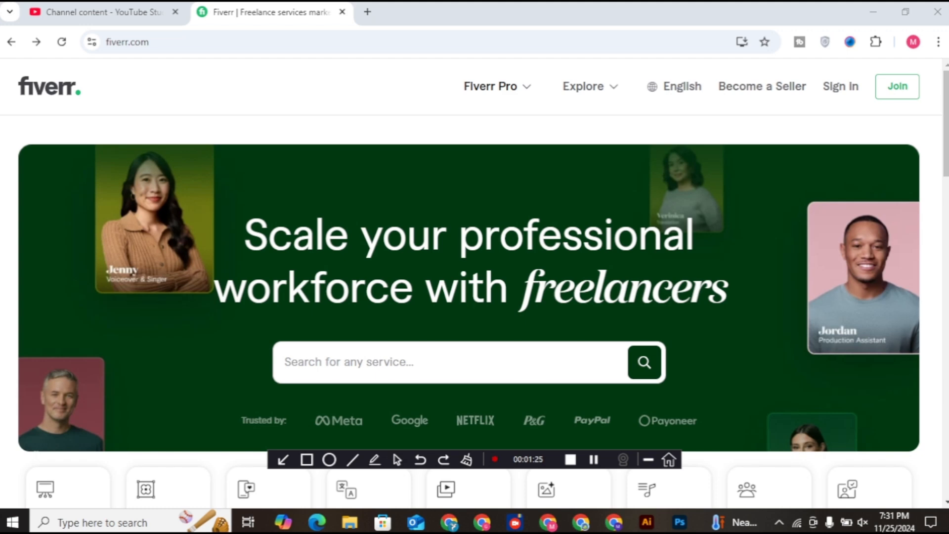
Step: Open Become a Seller and browse its freelancer sections, then return to the Work Your Way banner
click(762, 86)
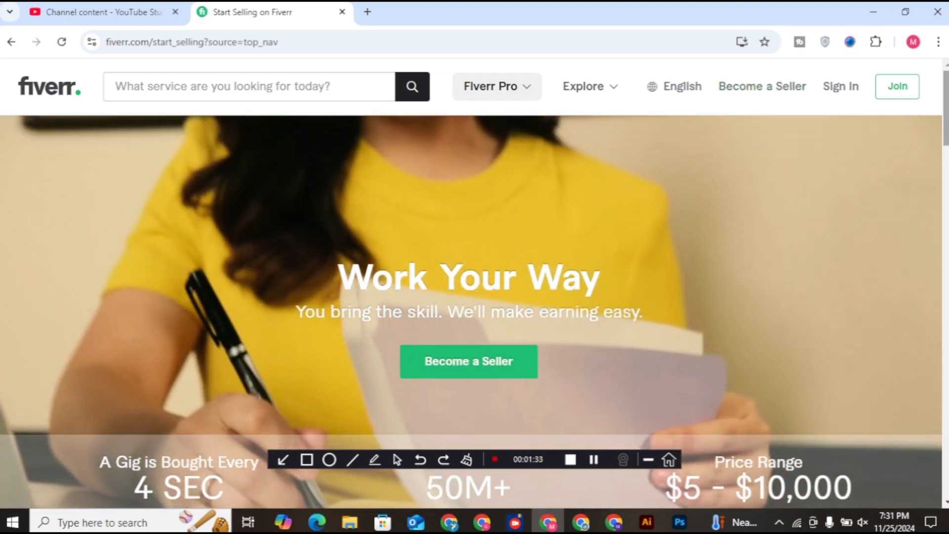
scroll(474, 272, down, 2)
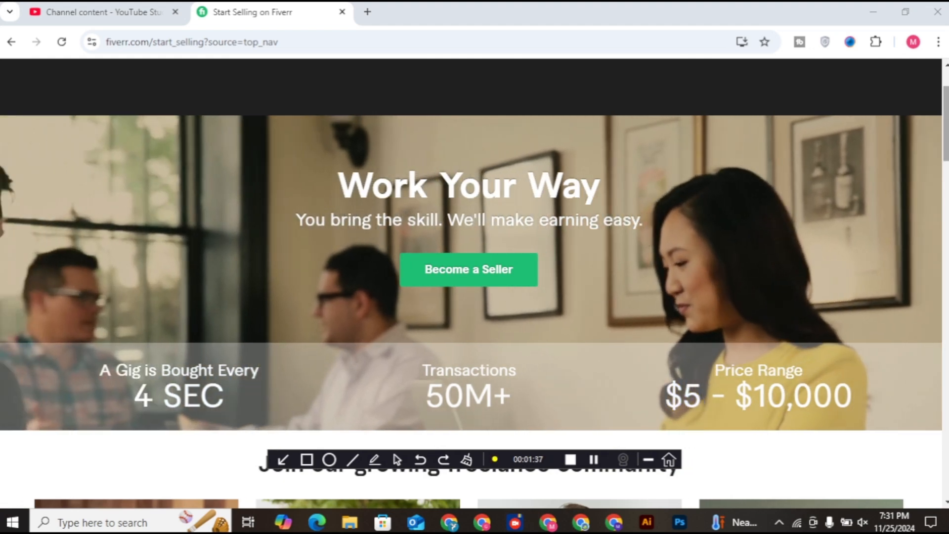
scroll(475, 284, down, 5)
scroll(475, 283, down, 2)
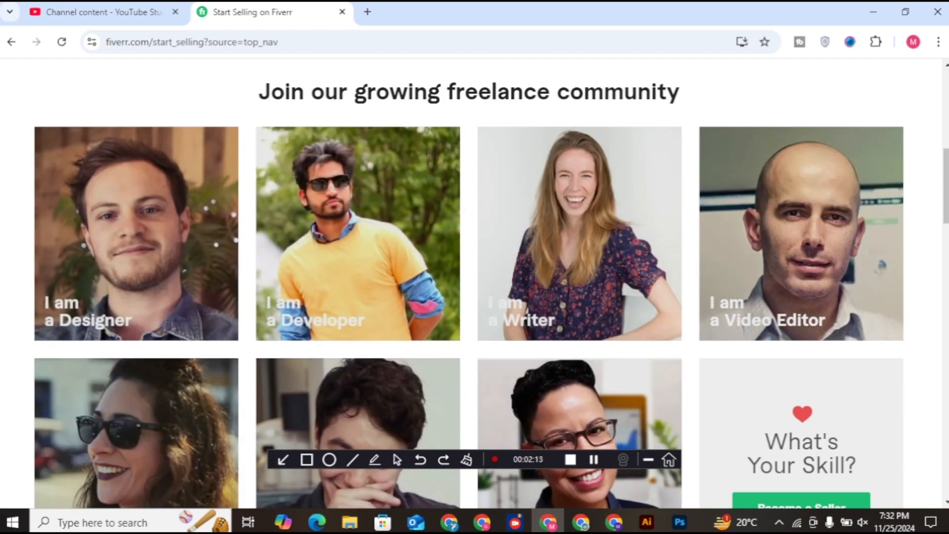
scroll(475, 283, up, 8)
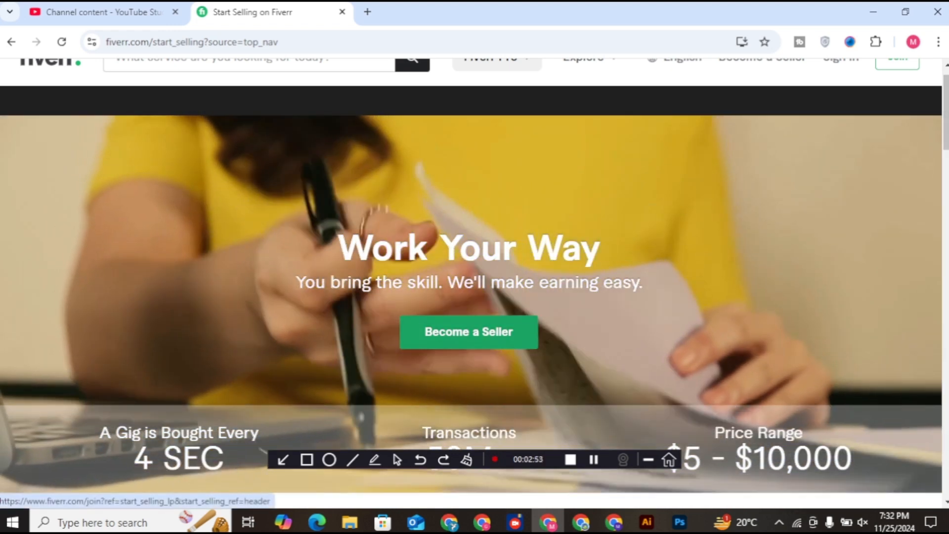
Step: Start seller signup with Continue with Google and choose the Google account to sign in with
click(468, 331)
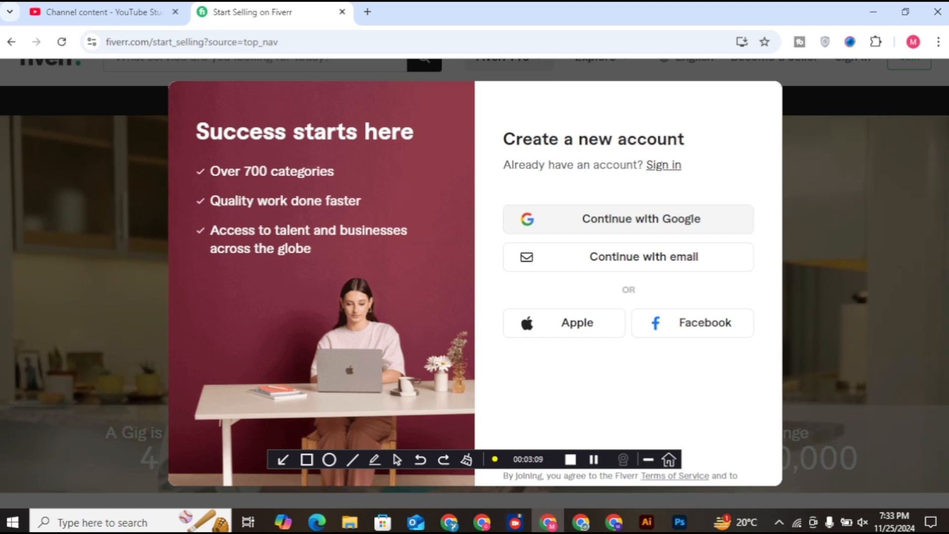
click(629, 219)
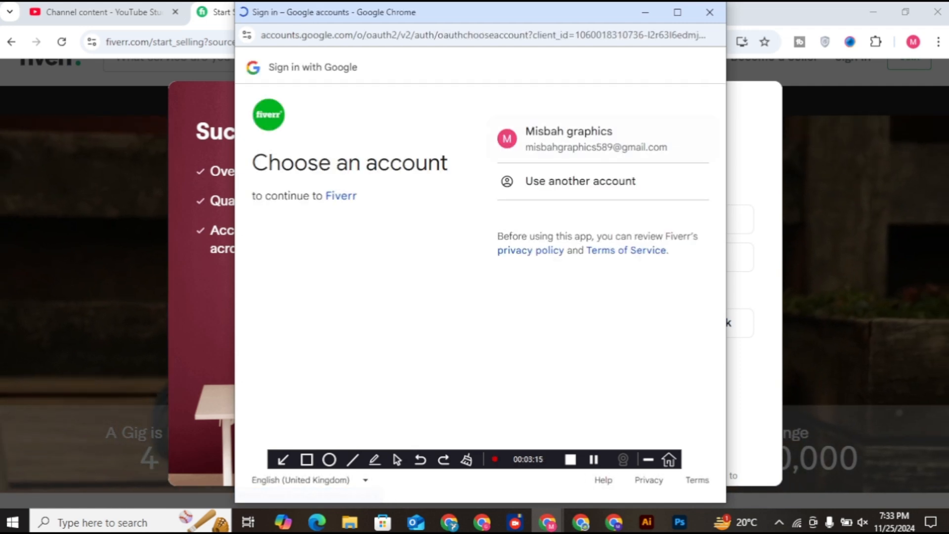
click(569, 139)
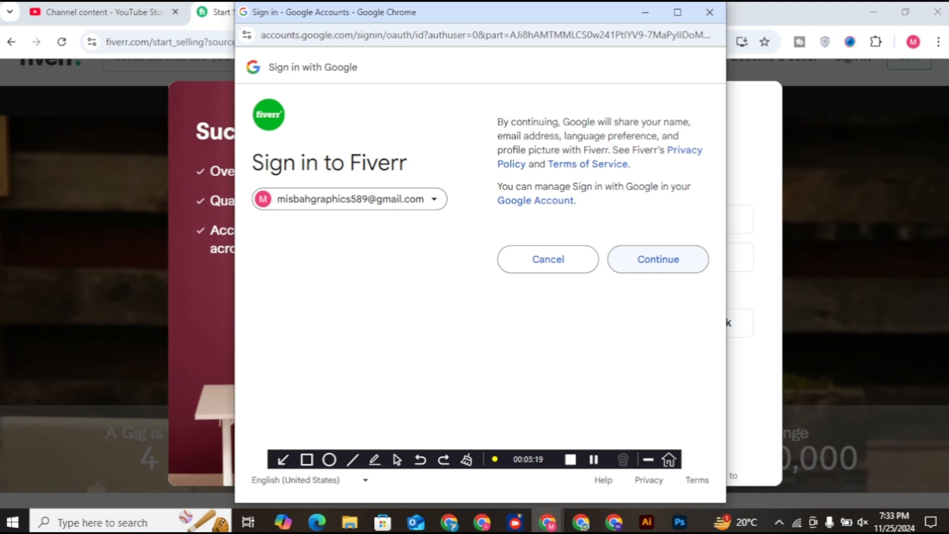
click(658, 260)
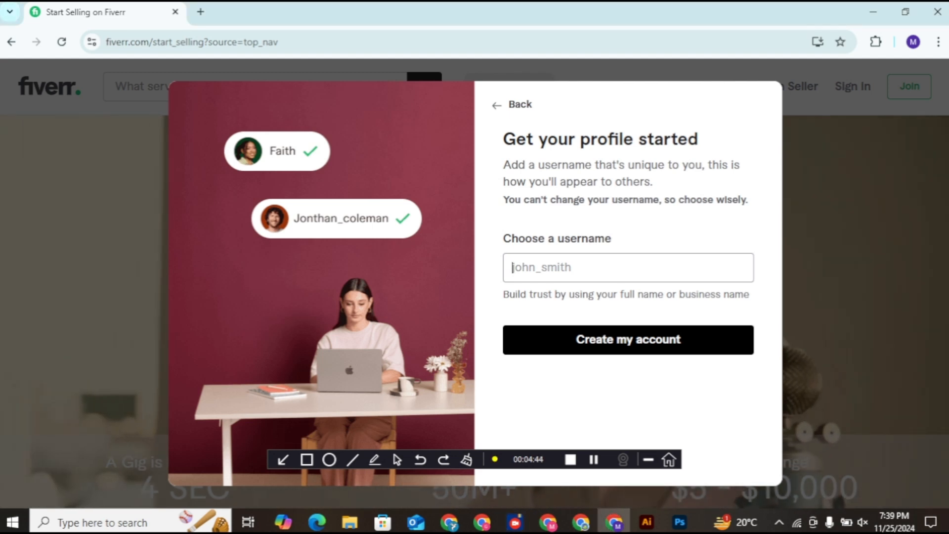
Step: Try username variations until Fiverr shows a green check for an available one
text(Misbah)
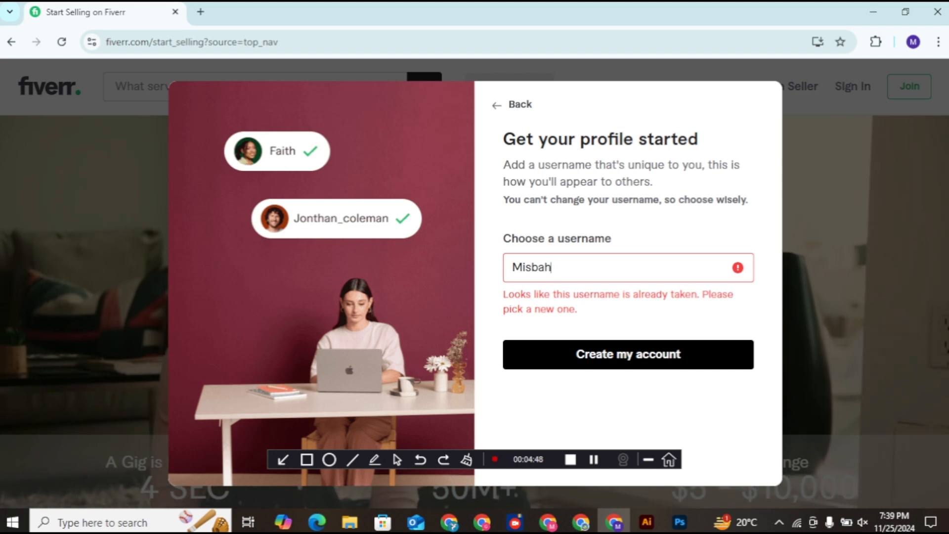
text(Graphics)
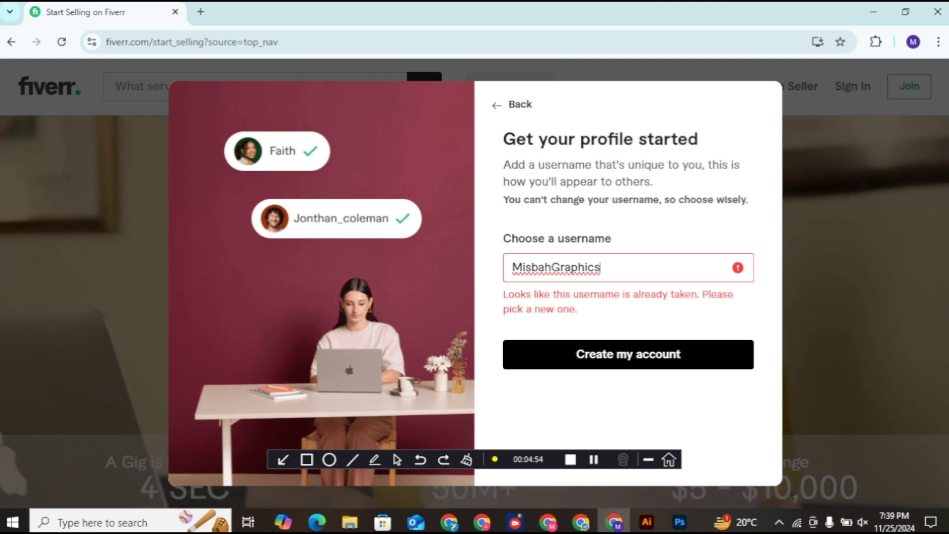
text(1)
key(BackSpace)
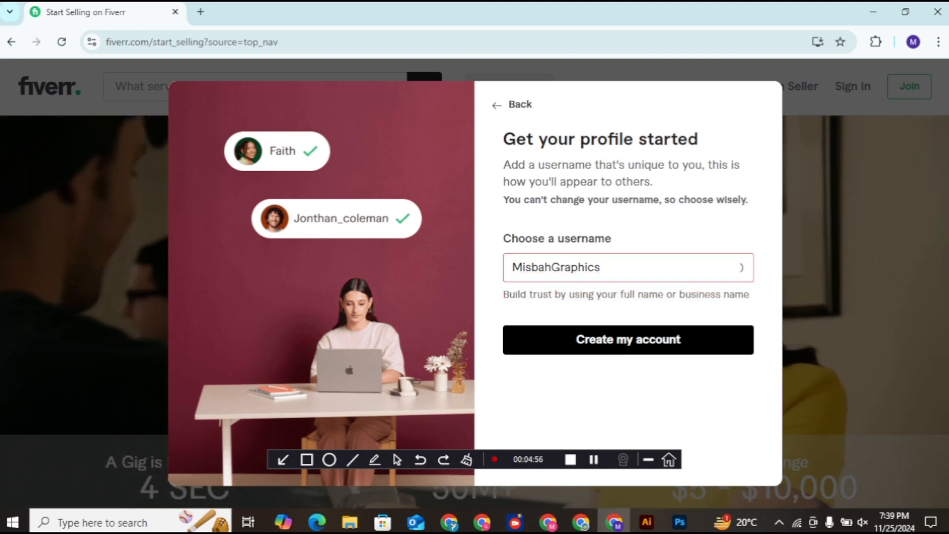
text(0)
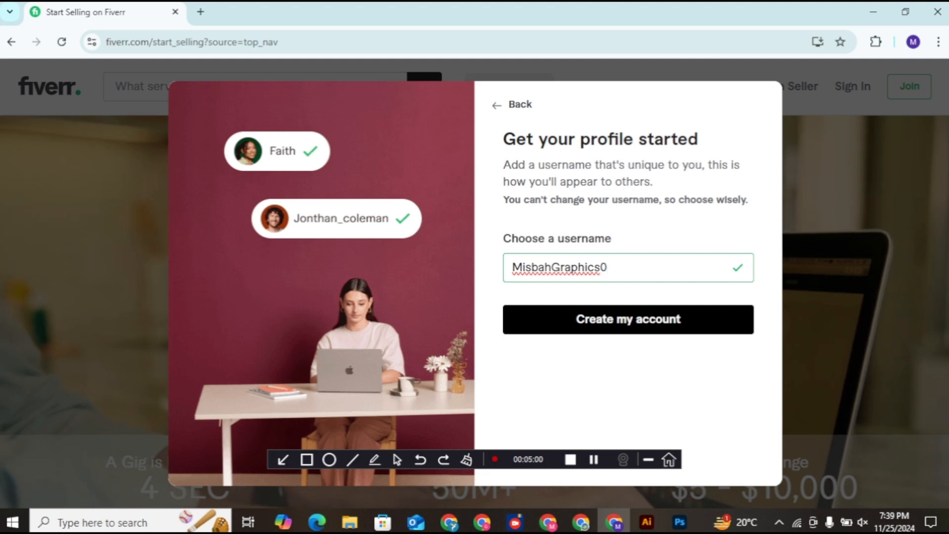
key(BackSpace)
key(BackSpace)
key(BackSpace)
key(BackSpace)
key(BackSpace)
key(BackSpace)
key(BackSpace)
key(BackSpace)
key(BackSpace)
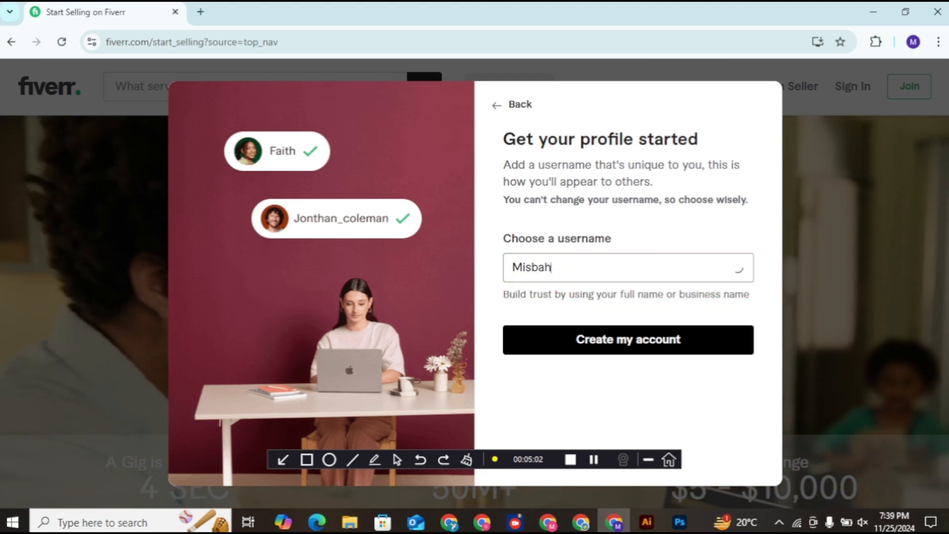
text(-)
key(BackSpace)
text(graphics)
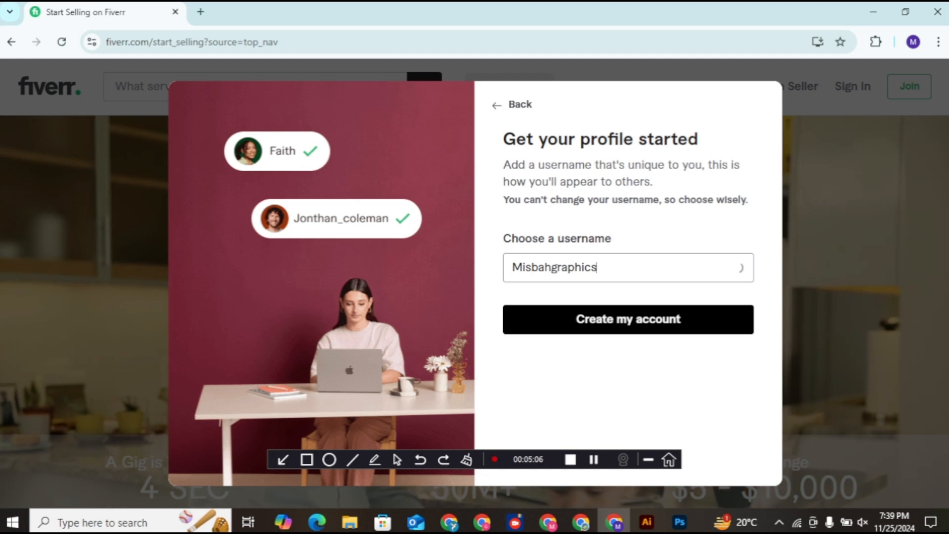
text(2)
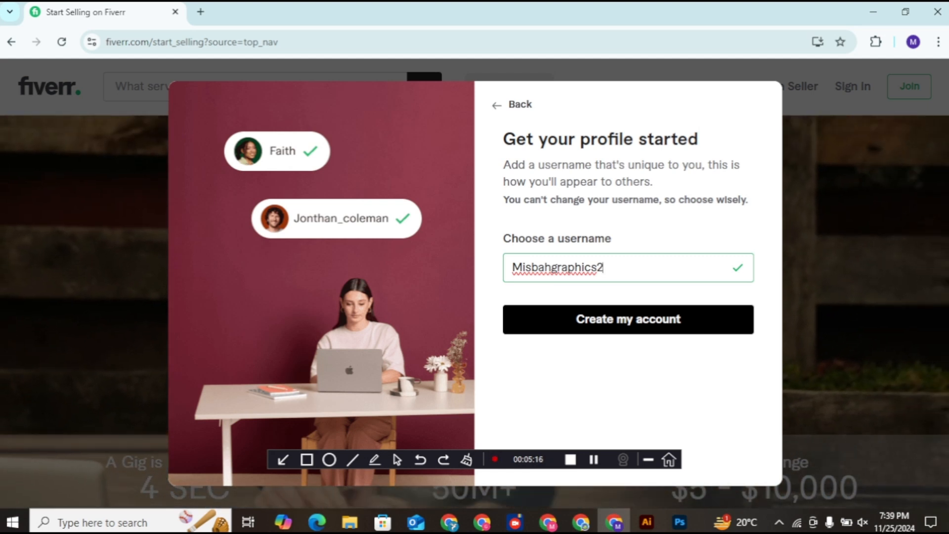
key(BackSpace)
text(p)
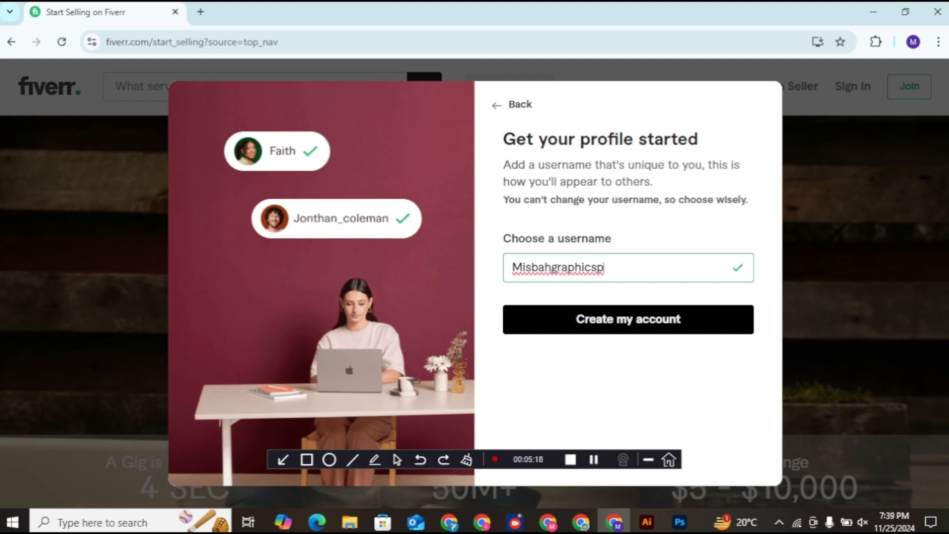
text(p)
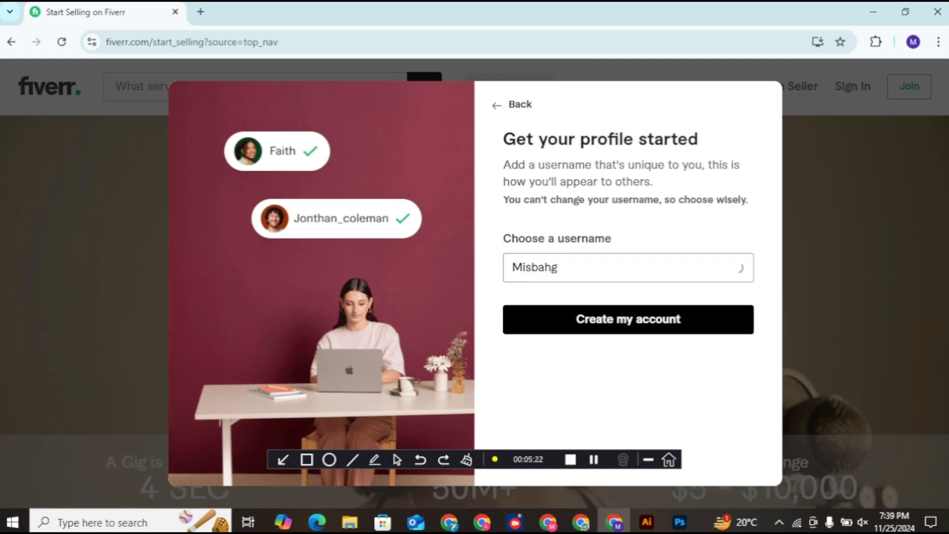
text(designer1)
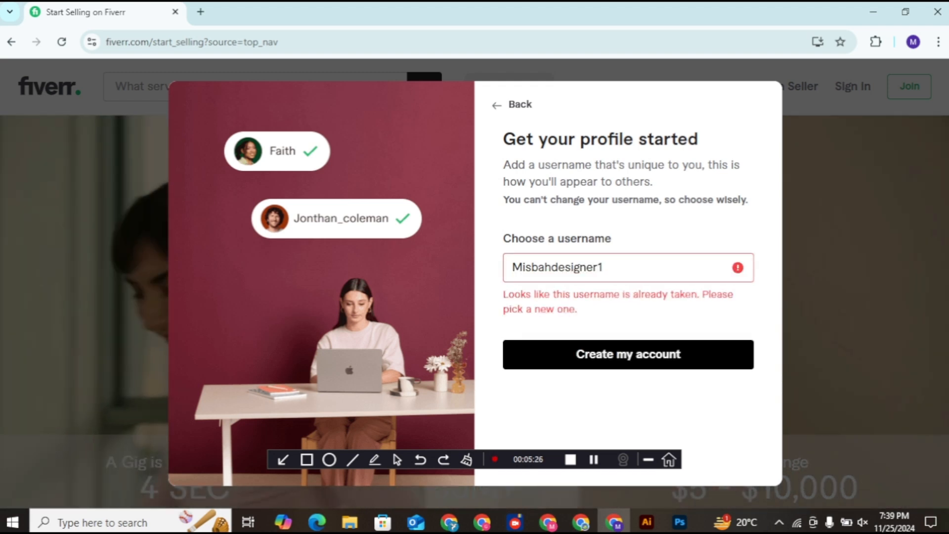
key(BackSpace)
text(6)
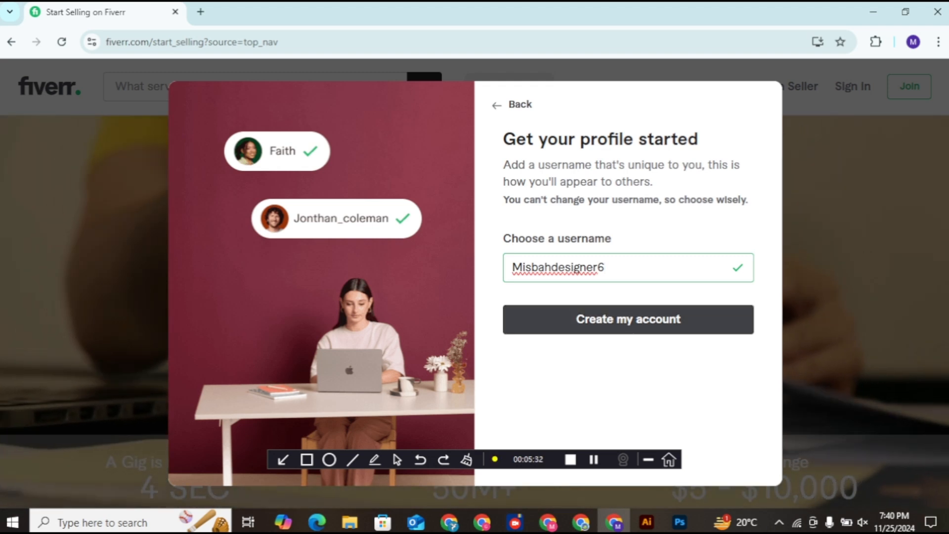
Step: Submit the accepted username to create the Fiverr account
key(Return)
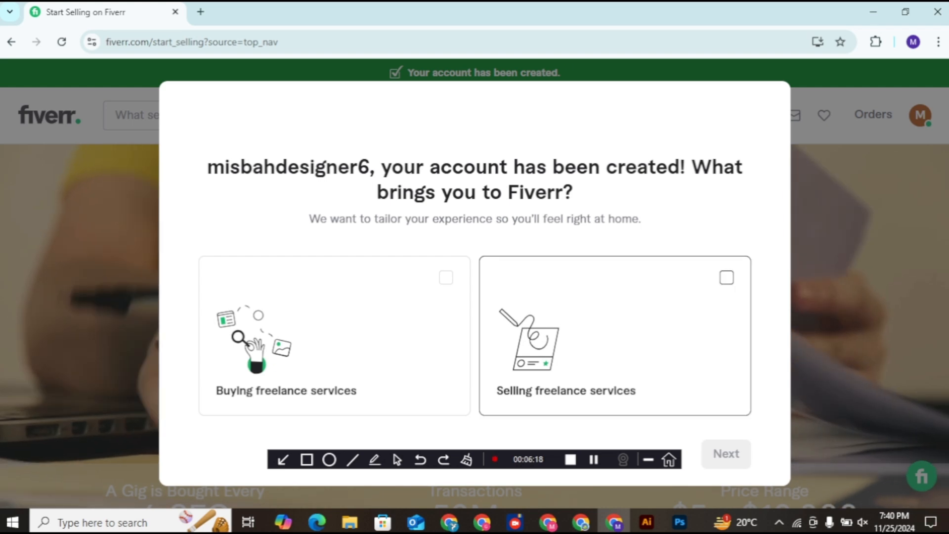
Step: Choose Selling freelance services and move on to the freelancer-type question
click(727, 277)
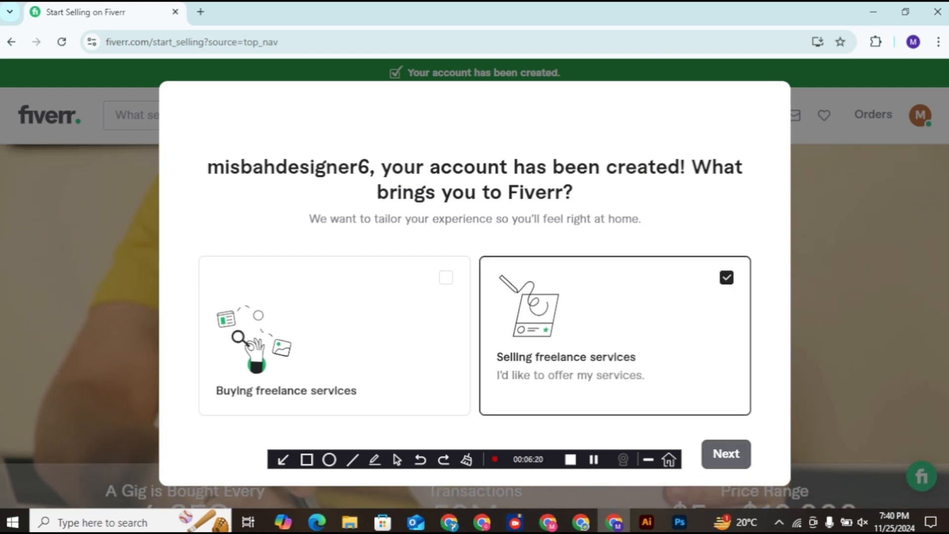
click(725, 454)
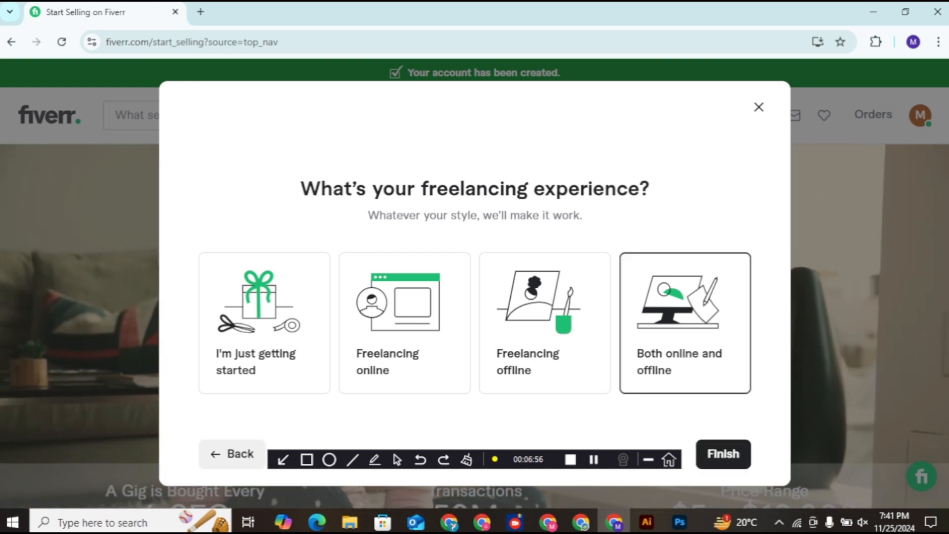
Step: Advance through the seller overview and successful-profile tips to the things-to-avoid page
click(724, 454)
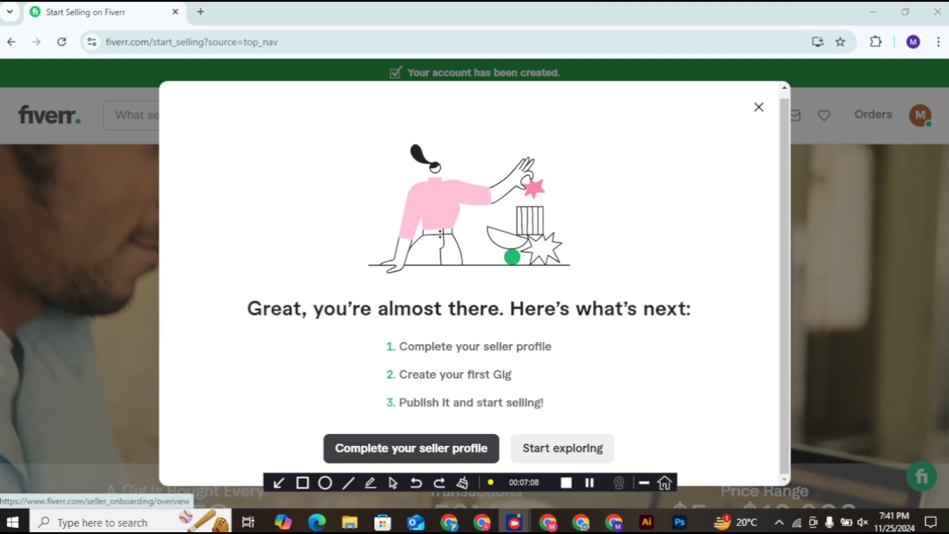
click(411, 448)
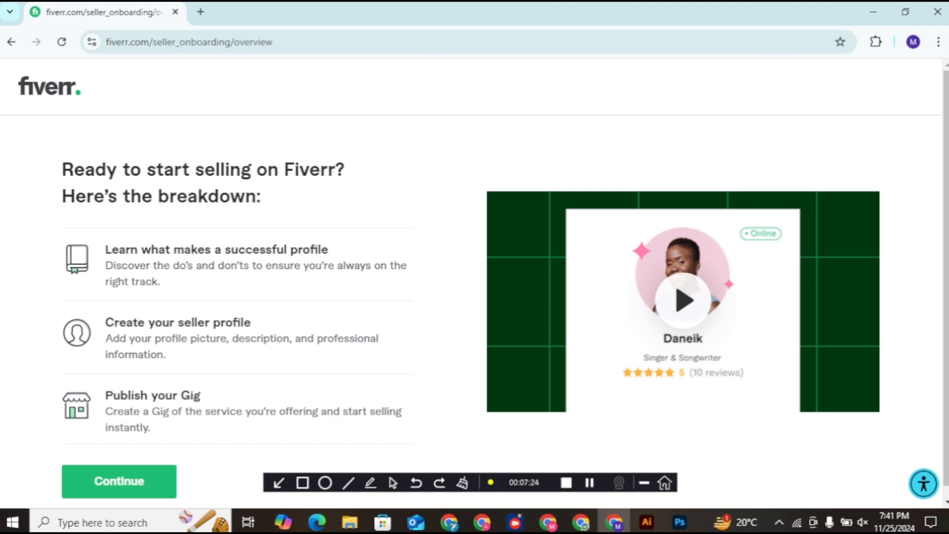
click(119, 481)
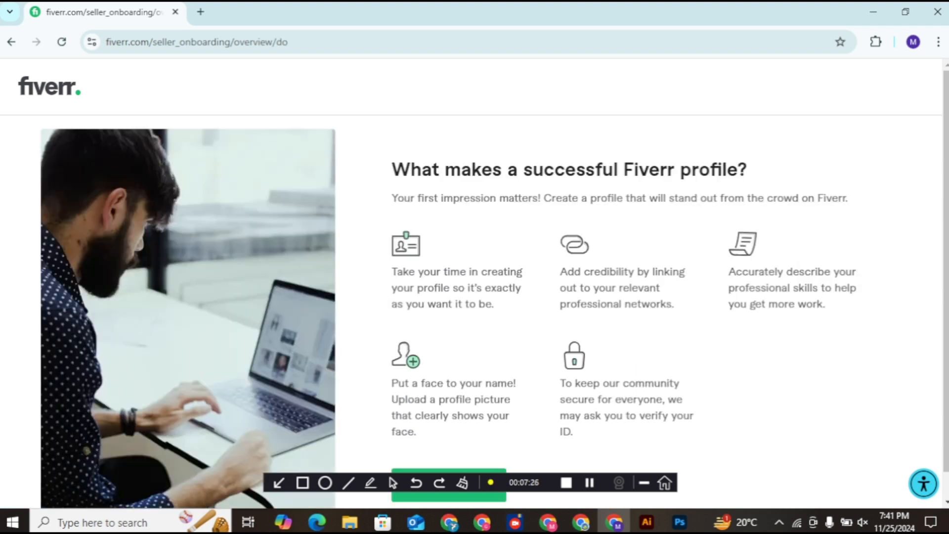
scroll(474, 287, down, 1)
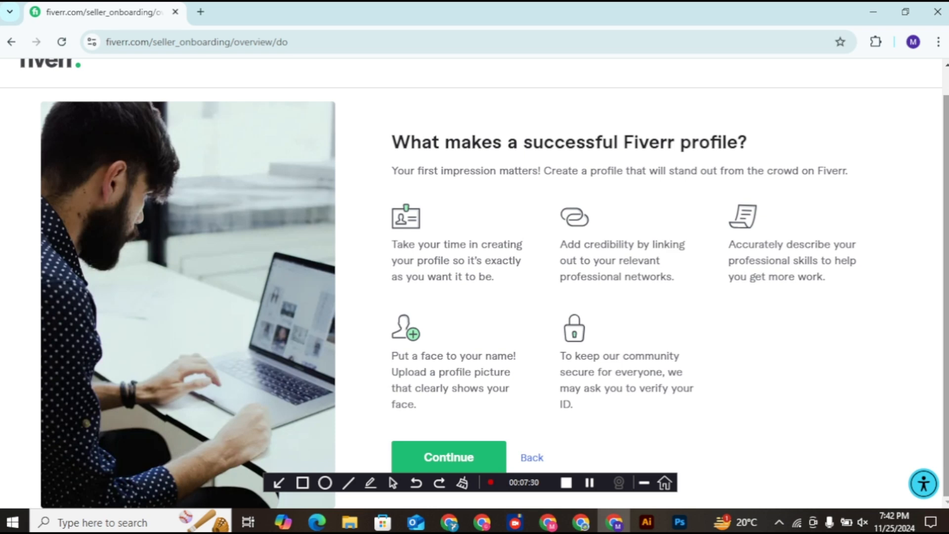
click(447, 460)
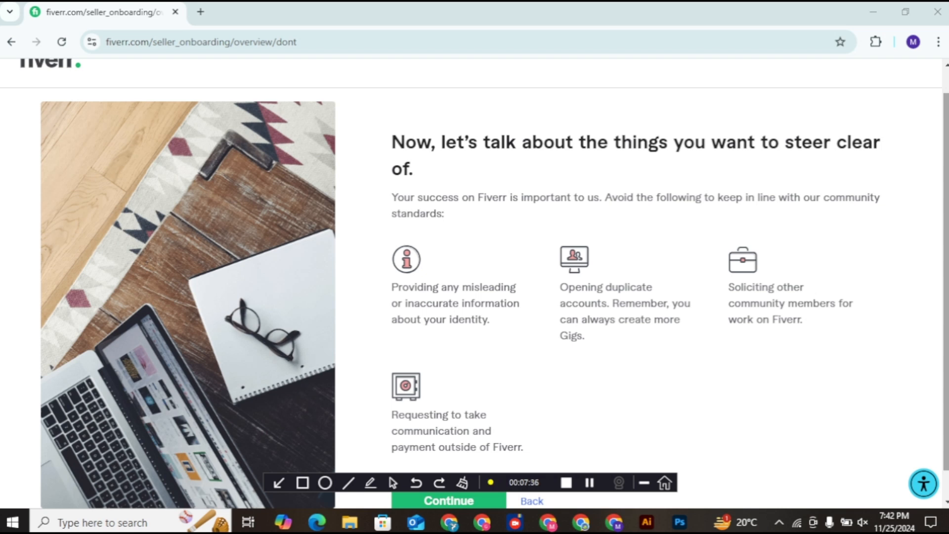
Step: Reach the Personal Info form and enter the seller's first and last name
click(448, 500)
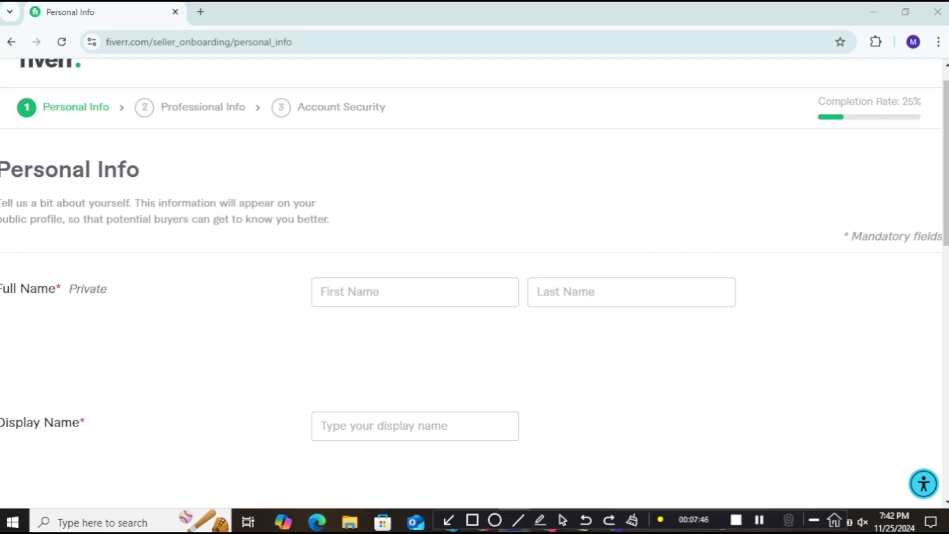
click(326, 292)
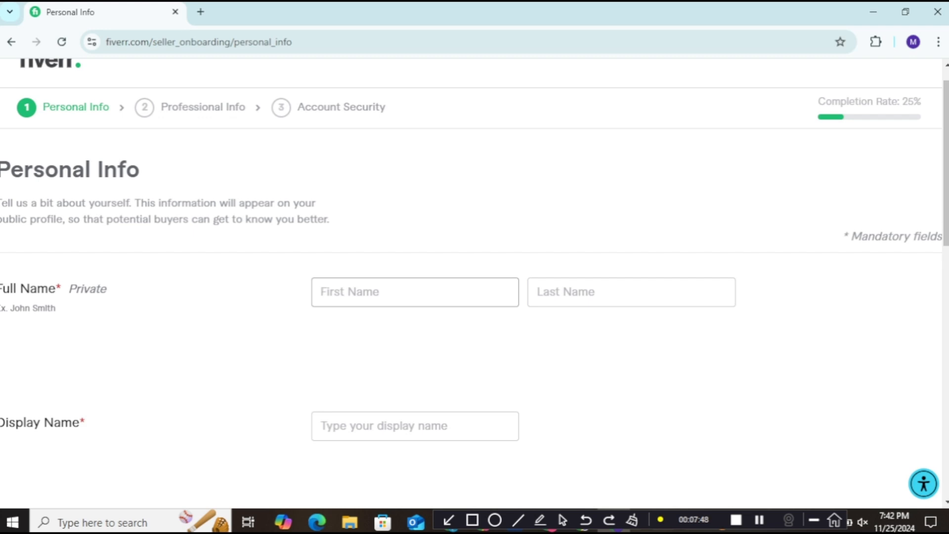
text(Misbah)
click(631, 292)
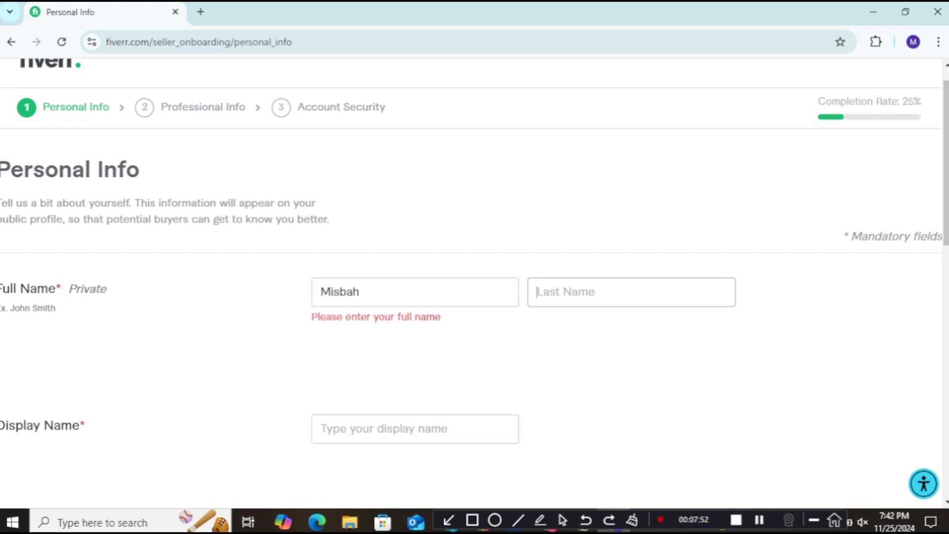
text(d)
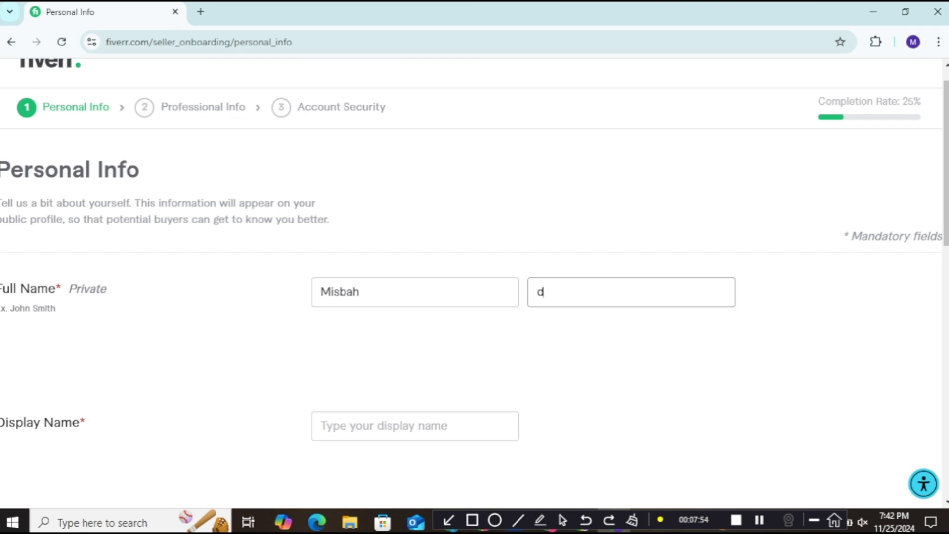
text(esigner6)
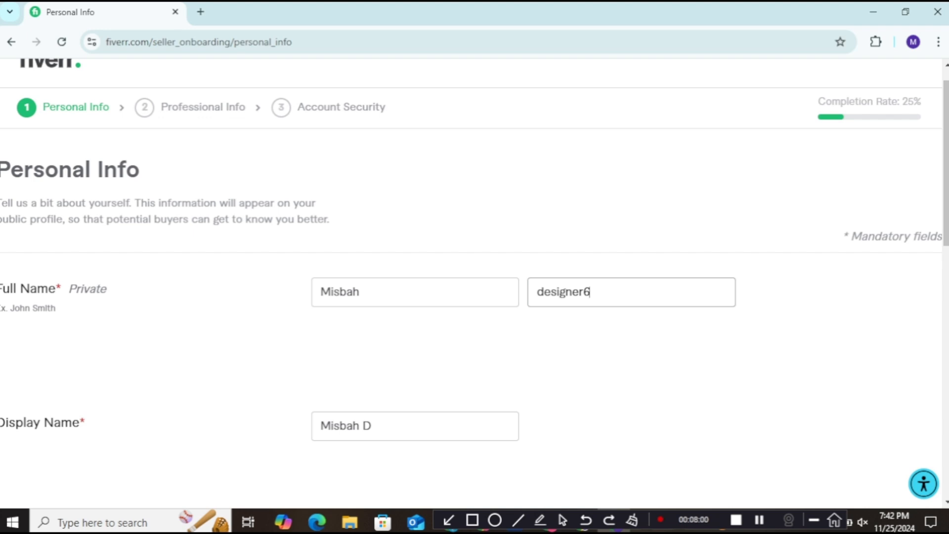
Step: Clear the suggested display name and try variants of the seller's name with extra words and digits
scroll(474, 282, down, 1)
scroll(475, 281, down, 1)
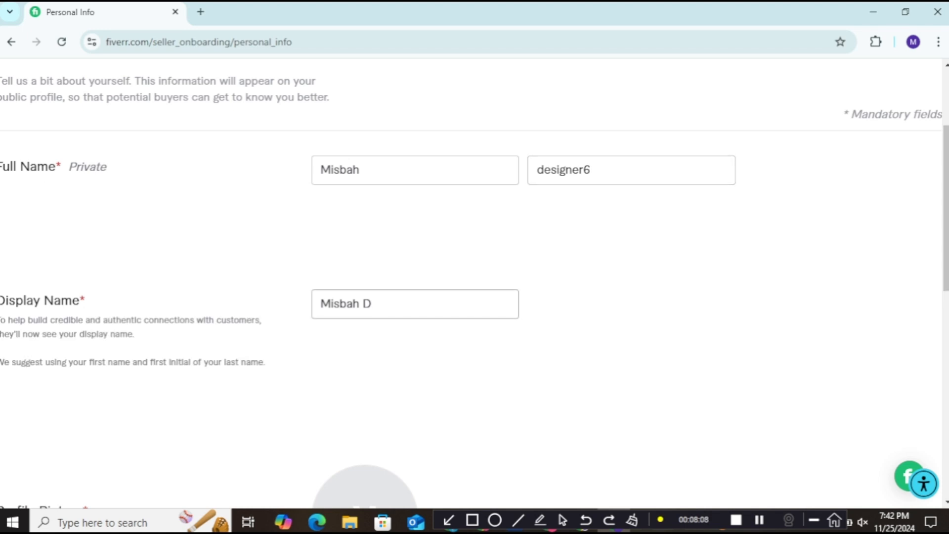
key(BackSpace)
key(BackSpace)
key(BackSpace)
key(BackSpace)
key(BackSpace)
key(BackSpace)
key(BackSpace)
key(BackSpace)
text(M)
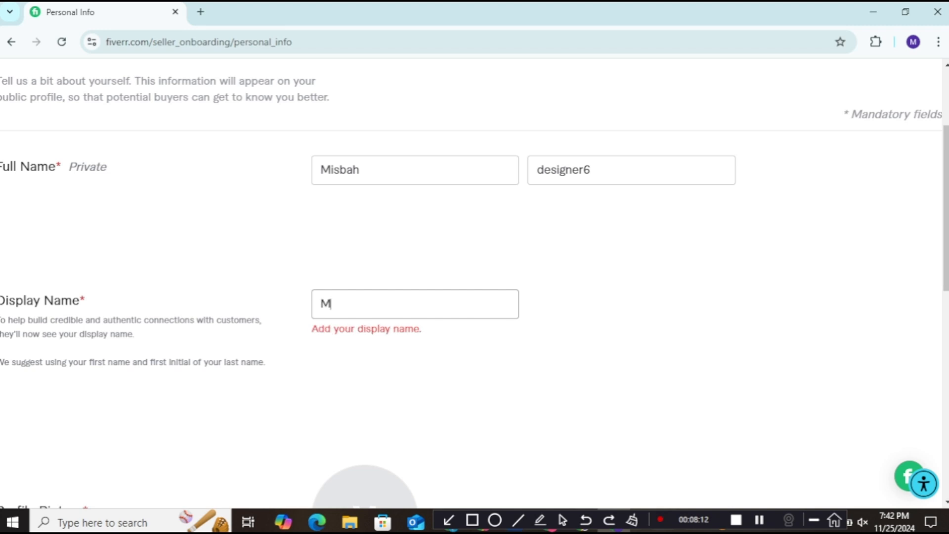
text(isbahdesi)
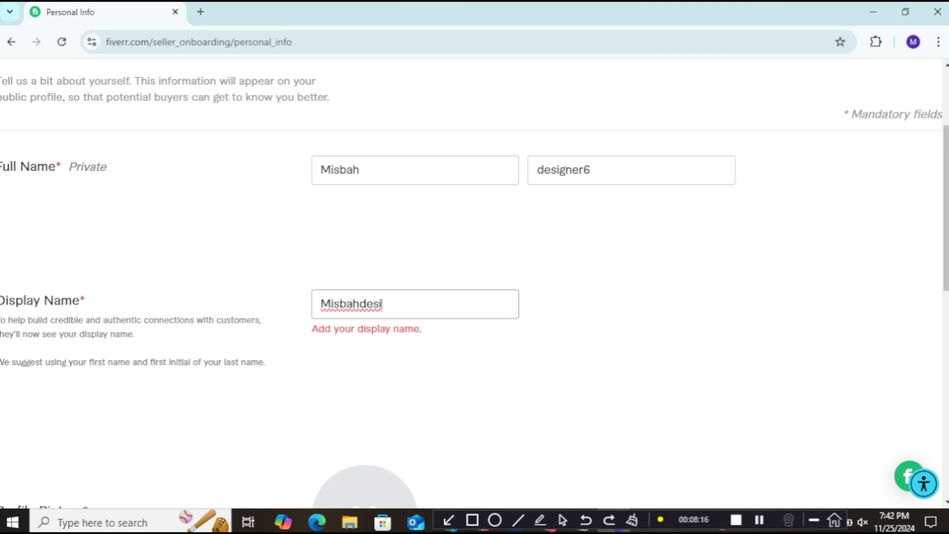
text(gner)
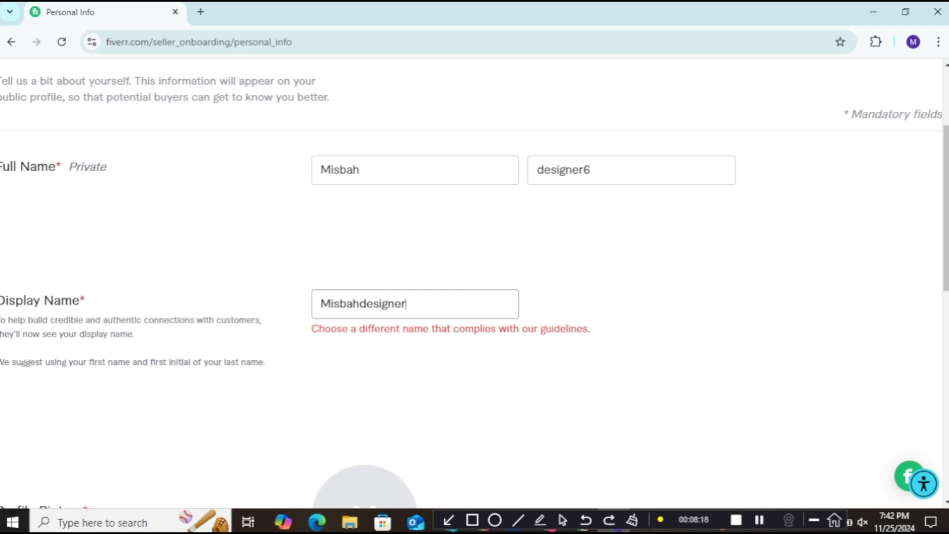
text(here)
key(BackSpace)
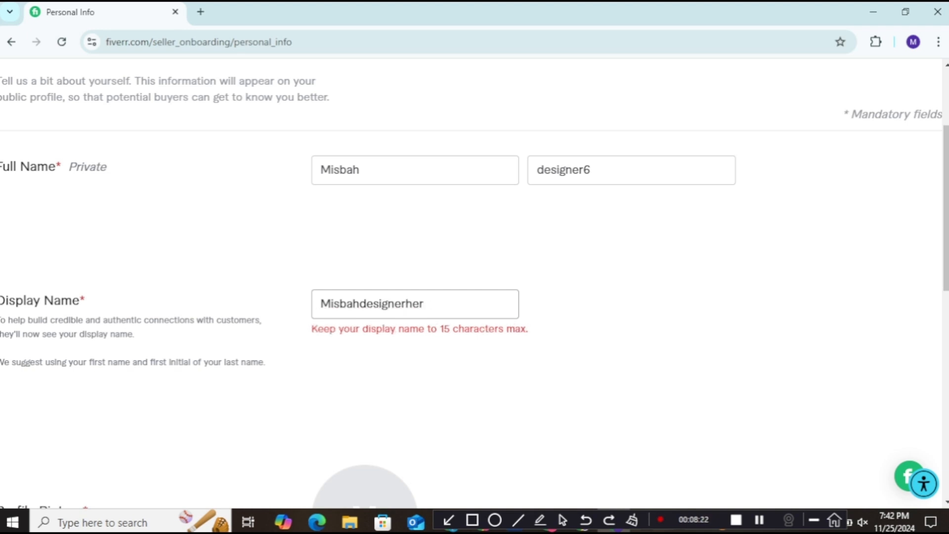
key(BackSpace)
key(BackSpace)
key(BackSpace)
key(BackSpace)
key(BackSpace)
key(BackSpace)
key(BackSpace)
key(BackSpace)
key(BackSpace)
key(BackSpace)
key(BackSpace)
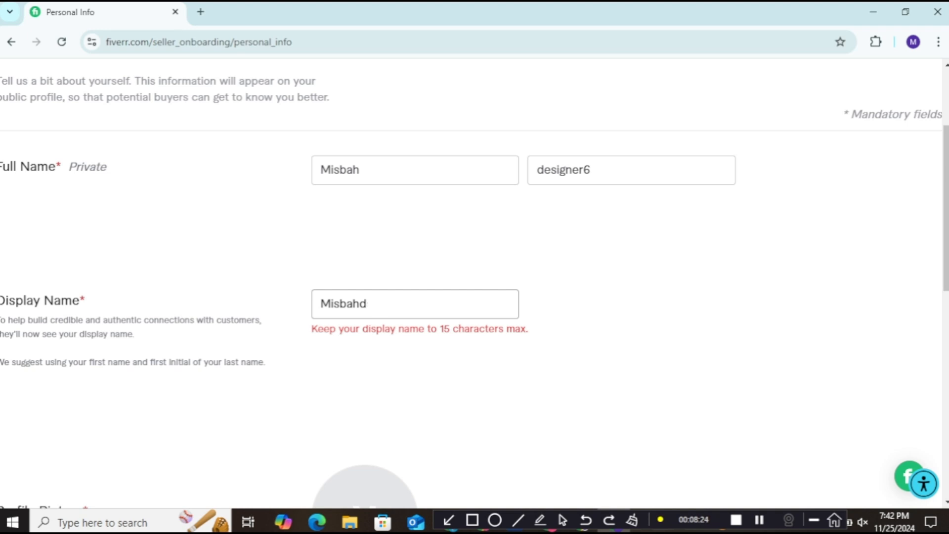
text(2)
key(BackSpace)
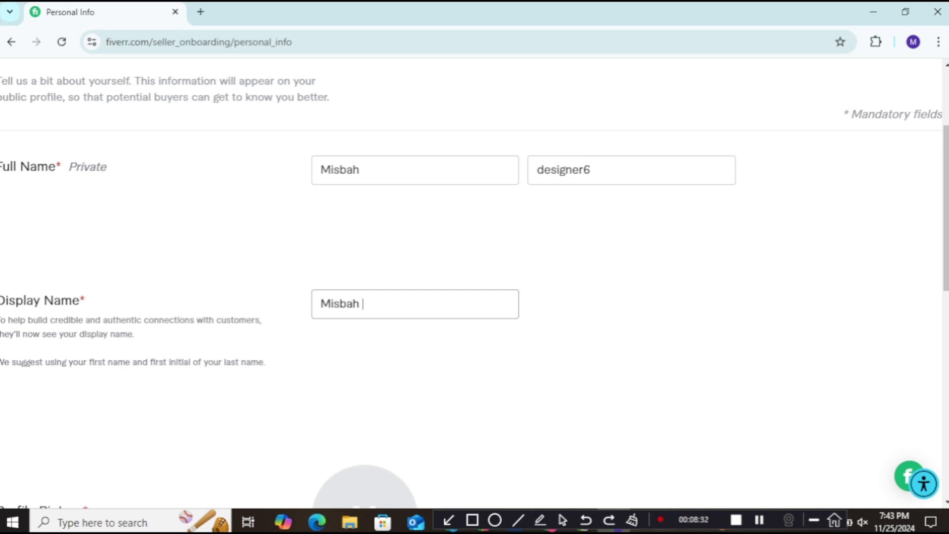
Step: Try 'Designgloray' as display name, then settle on only the seller's first name
key(BackSpace)
key(BackSpace)
key(BackSpace)
key(BackSpace)
key(BackSpace)
key(BackSpace)
text(De)
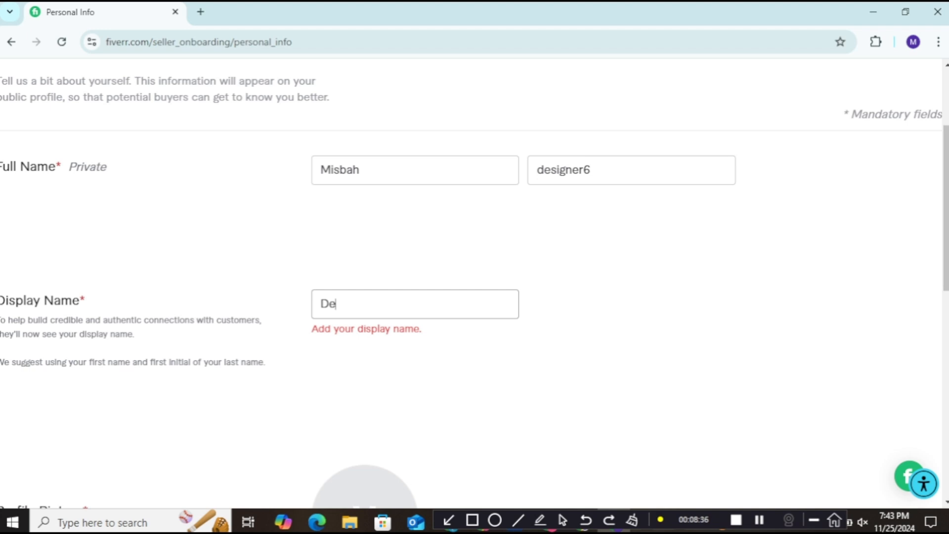
text(signgloray)
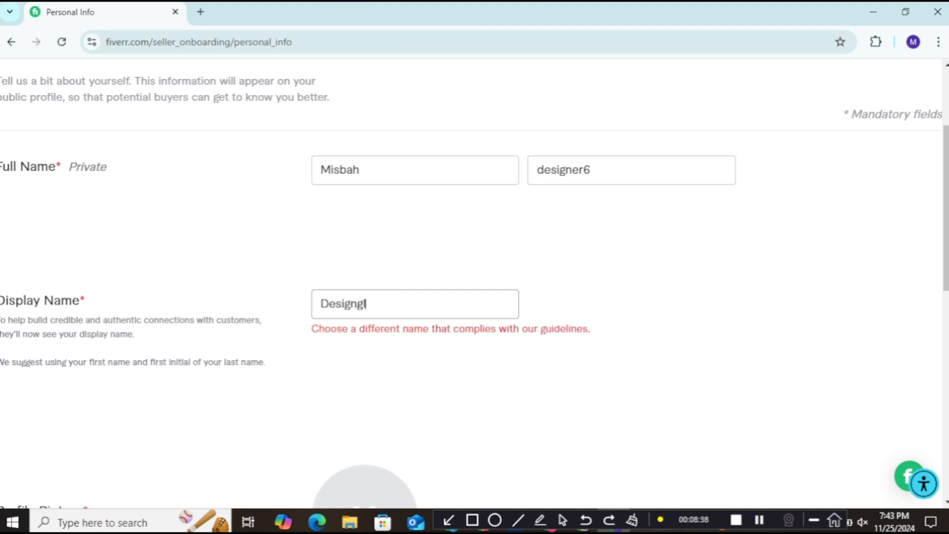
key(BackSpace)
key(BackSpace)
key(BackSpace)
text(ray)
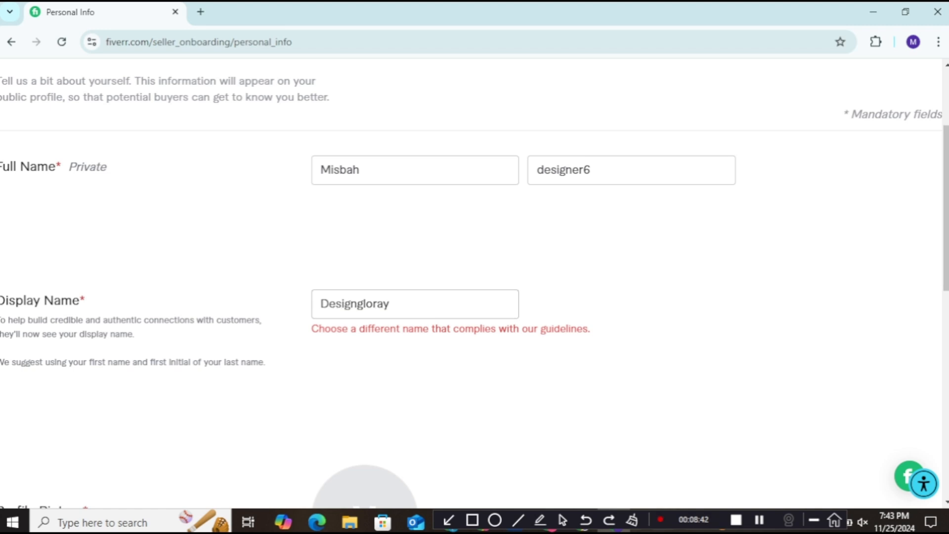
key(BackSpace)
key(BackSpace)
key(BackSpace)
key(BackSpace)
key(BackSpace)
key(BackSpace)
key(BackSpace)
key(BackSpace)
key(BackSpace)
key(BackSpace)
key(BackSpace)
key(BackSpace)
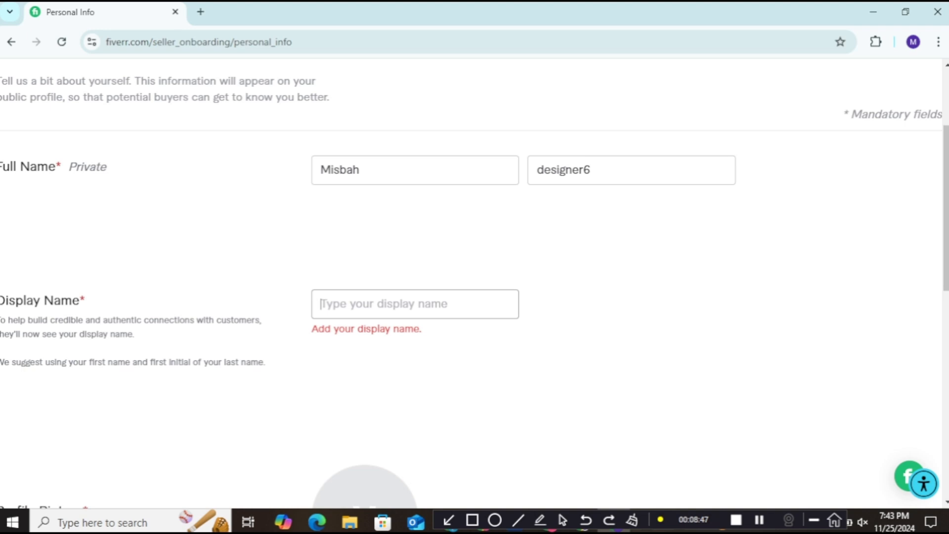
text(Mi)
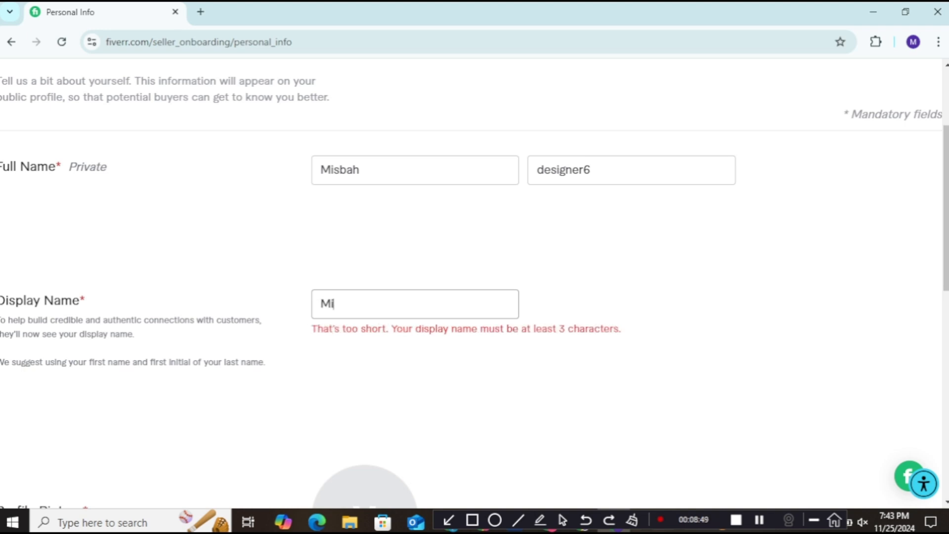
text(sbah)
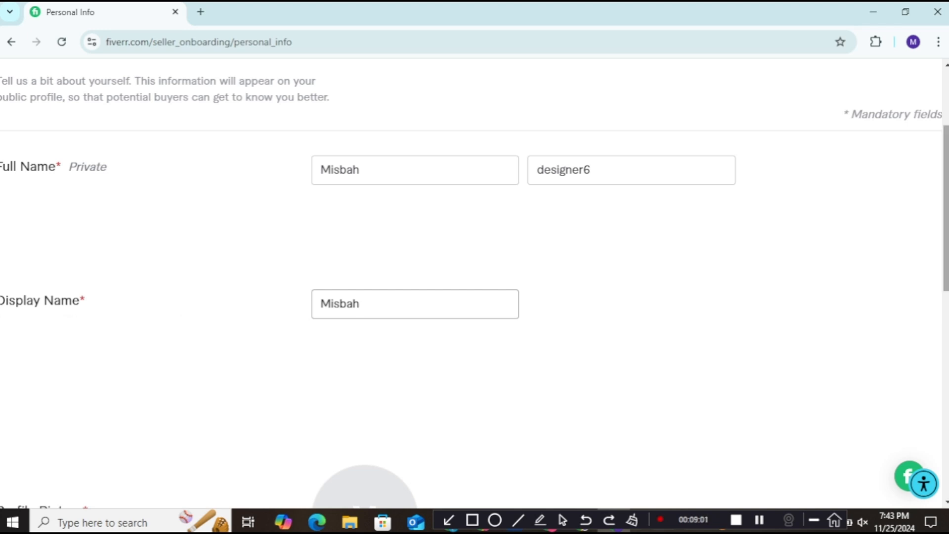
Step: Upload the dark green logo image from Downloads as the profile picture
scroll(475, 283, down, 6)
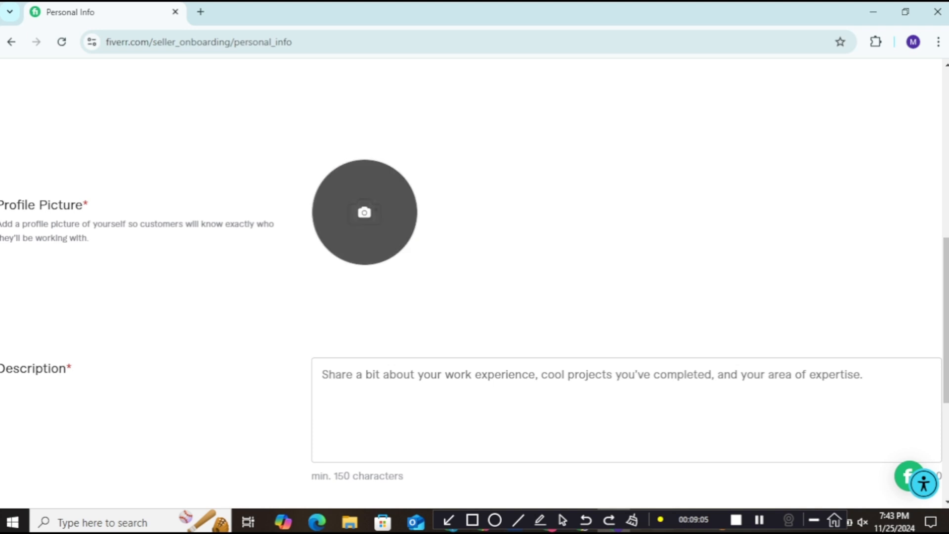
click(364, 212)
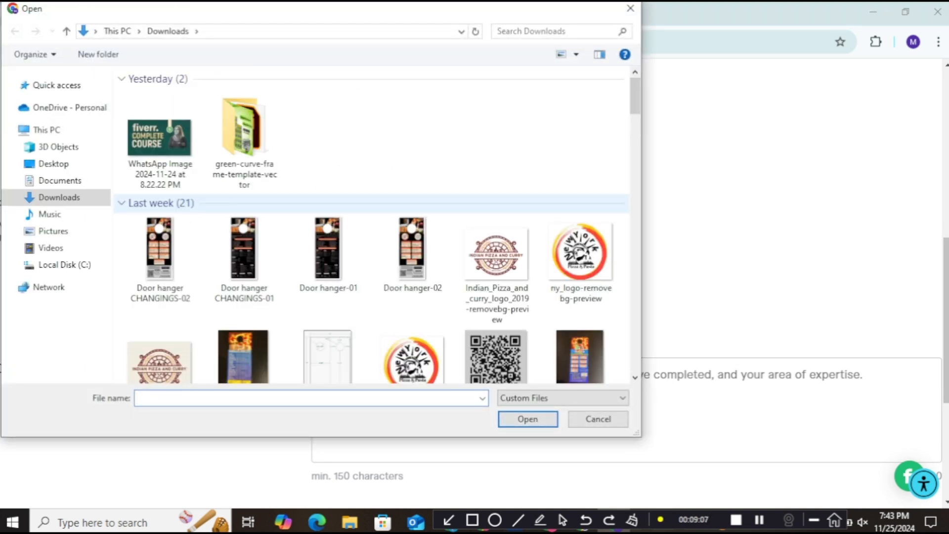
scroll(492, 107, down, 10)
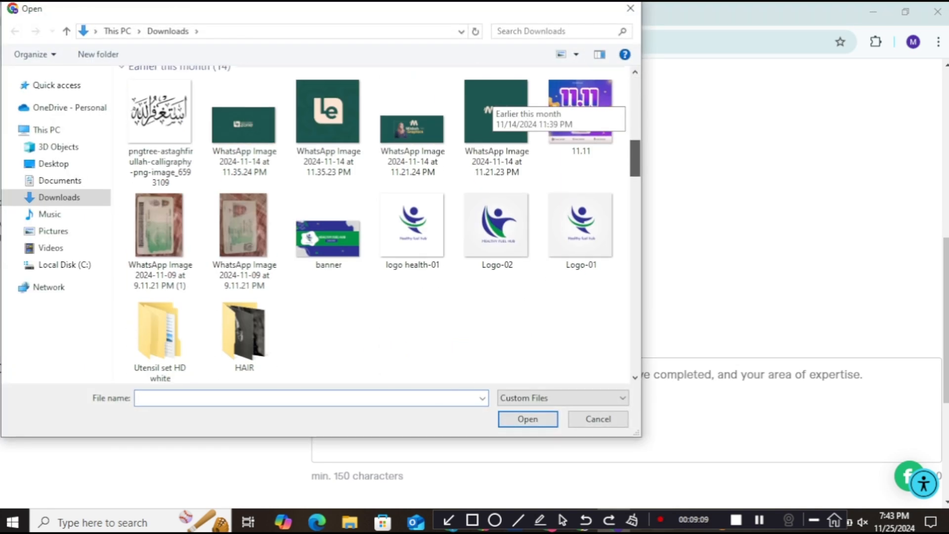
scroll(492, 106, down, 5)
scroll(492, 106, up, 7)
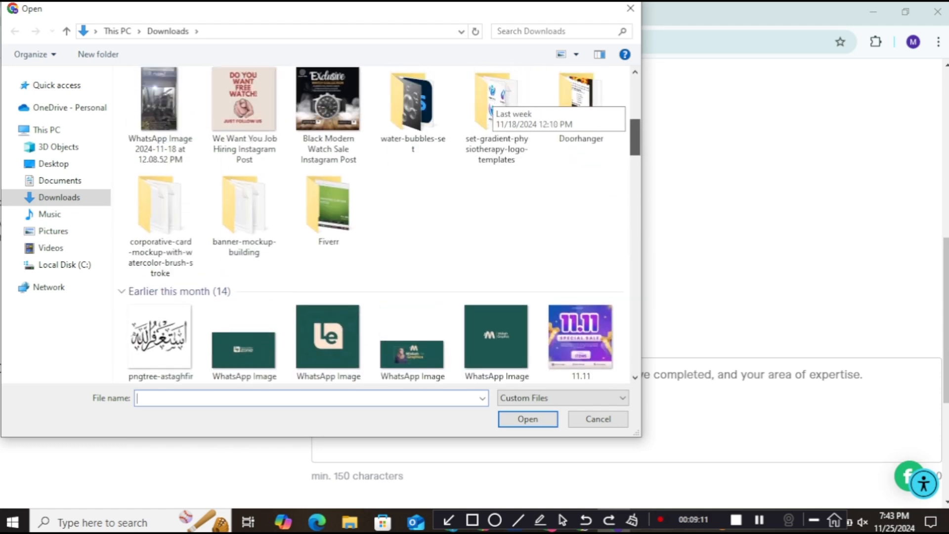
scroll(492, 106, up, 2)
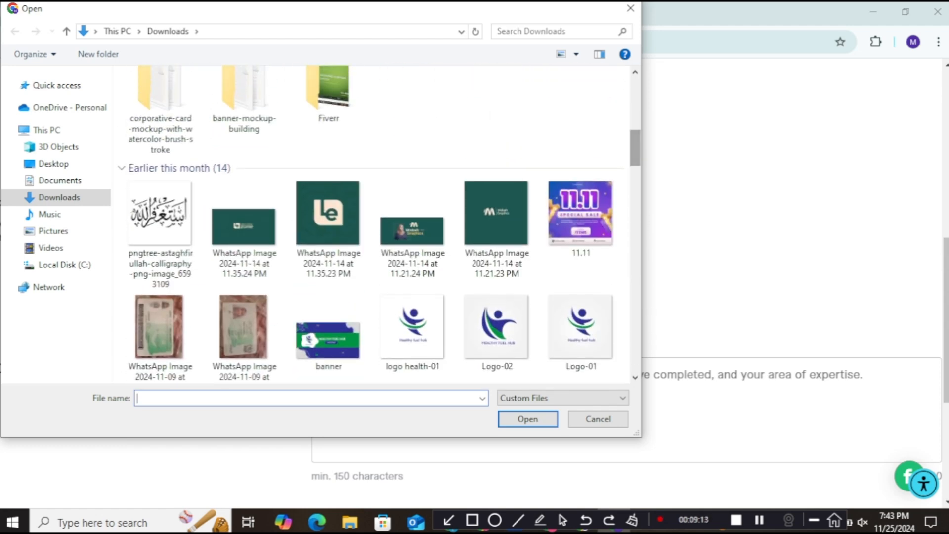
double_click(496, 213)
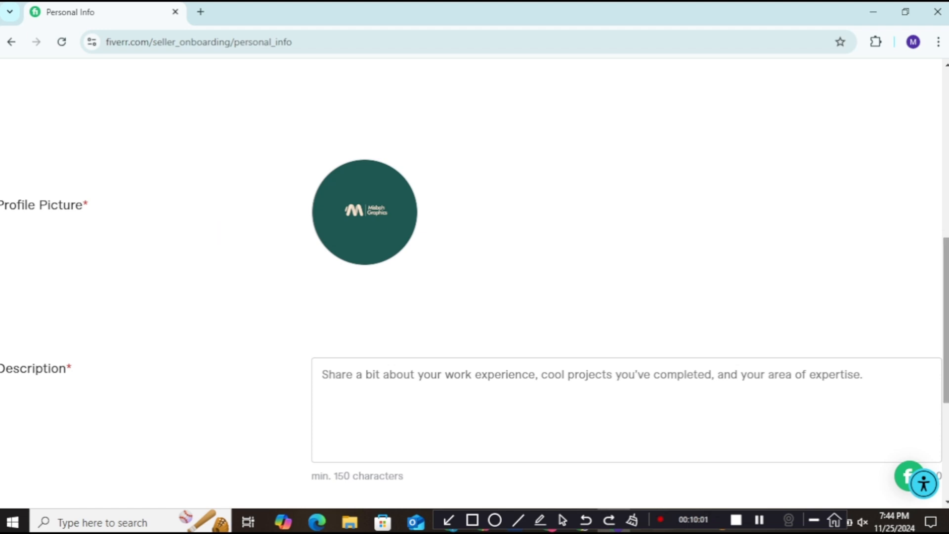
scroll(474, 297, down, 1)
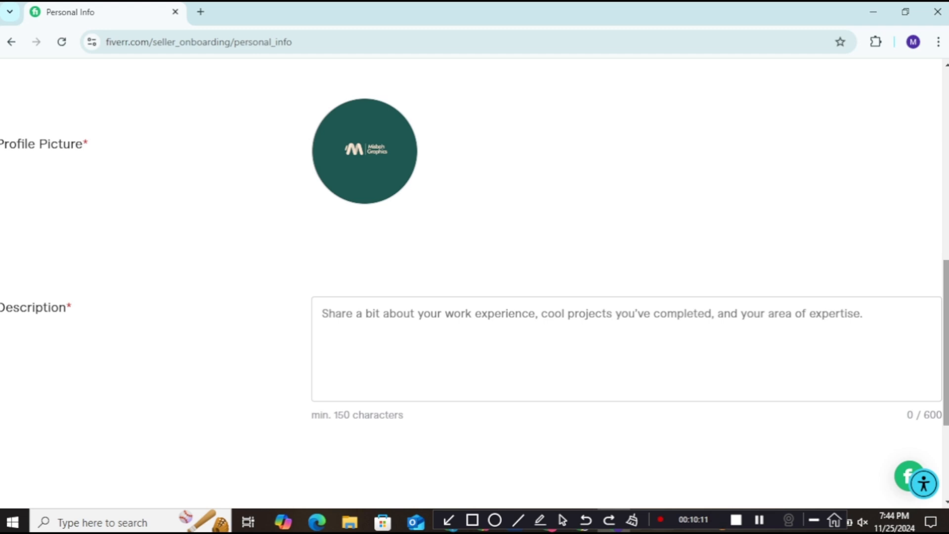
scroll(475, 282, down, 2)
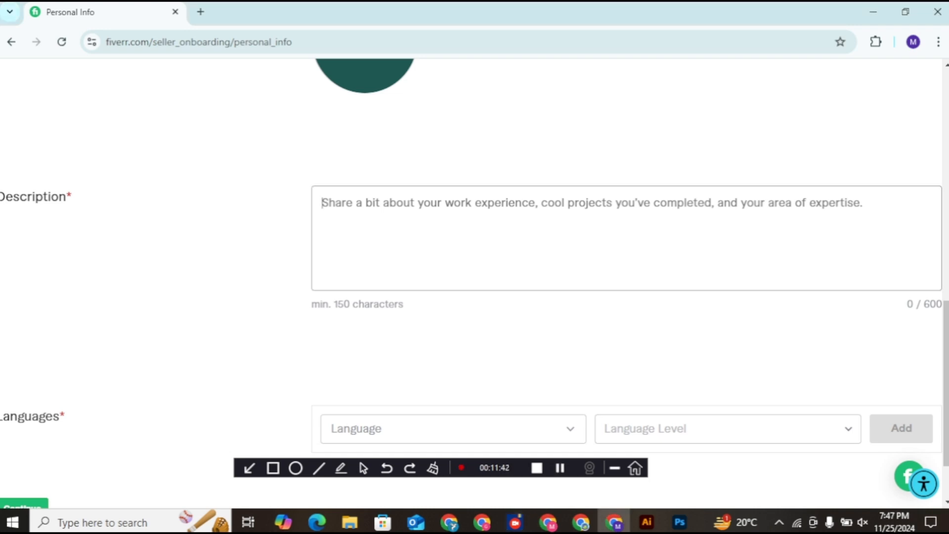
Step: Paste the prepared 475-character graphic-designer bio into the Description box
text(Hi i'm Misbah I am professional graphic designer . I'm Expert in Illustrator, Photoshop, with 5 years of experience. i have created design elements for digital and print media E.G., Posters, Flyers, Brochures, Packaging Designs, Label Designs, Coupons, Book covers, Logo Designs, Social Media Posts, Background Designs, Presentations, And Other Designs. If you want to know more about me I am happy to have a chat with you. Let's discuss and design something awesome for you!)
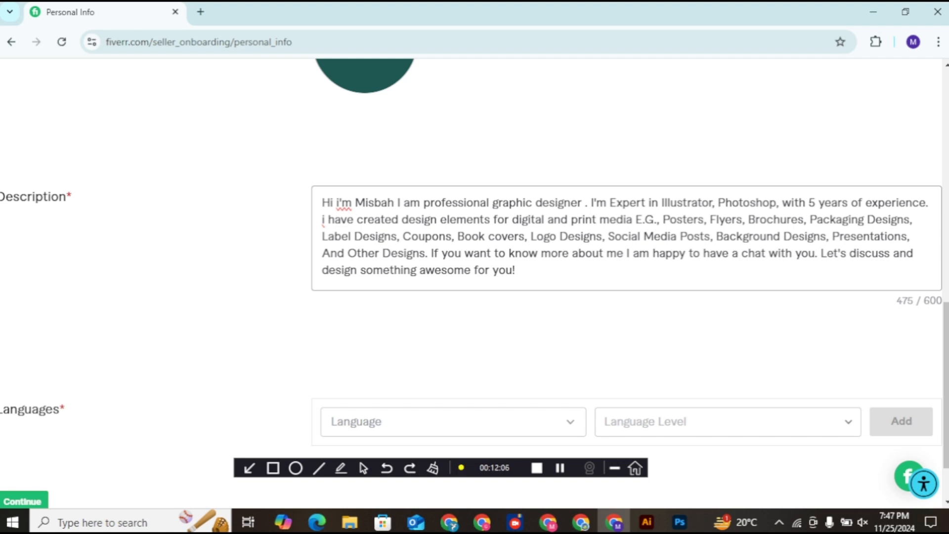
scroll(474, 248, down, 2)
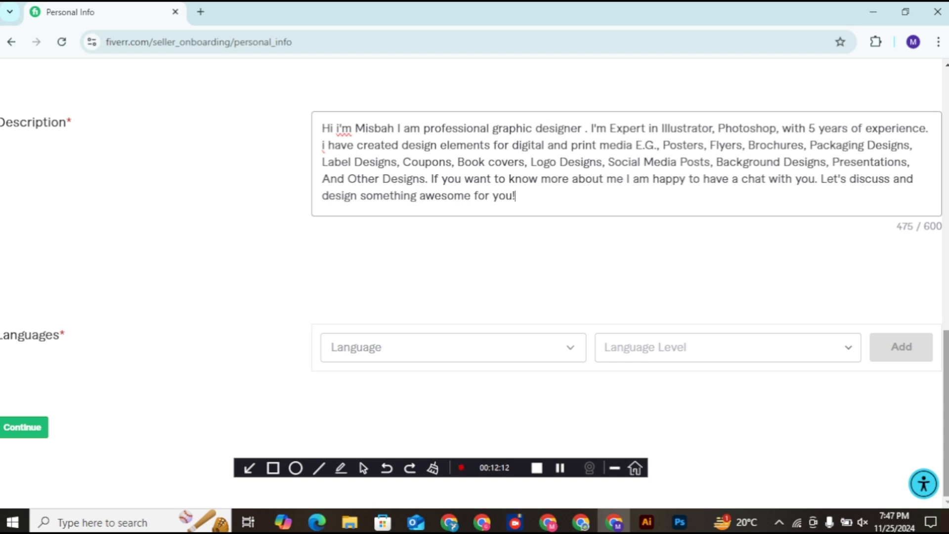
Step: Add English at Fluent proficiency to the Languages table
click(722, 347)
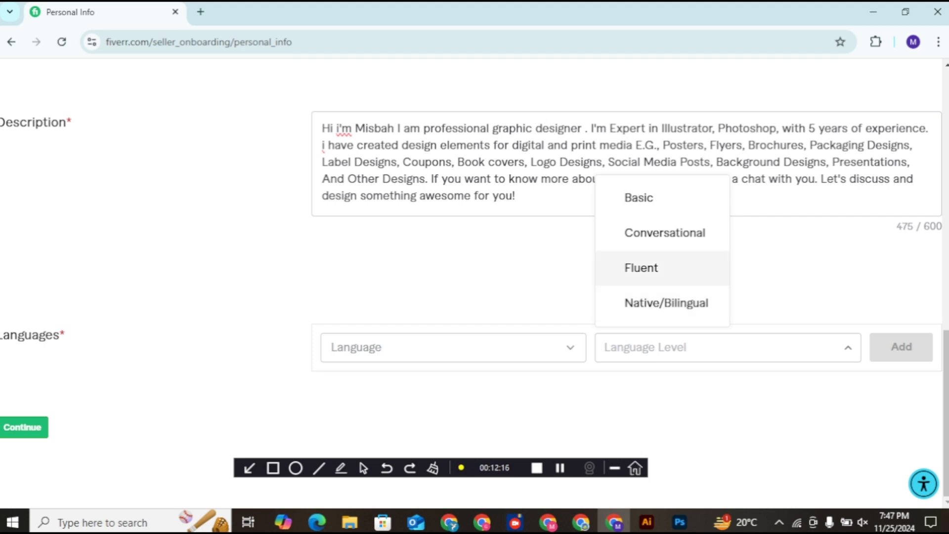
click(642, 268)
click(445, 347)
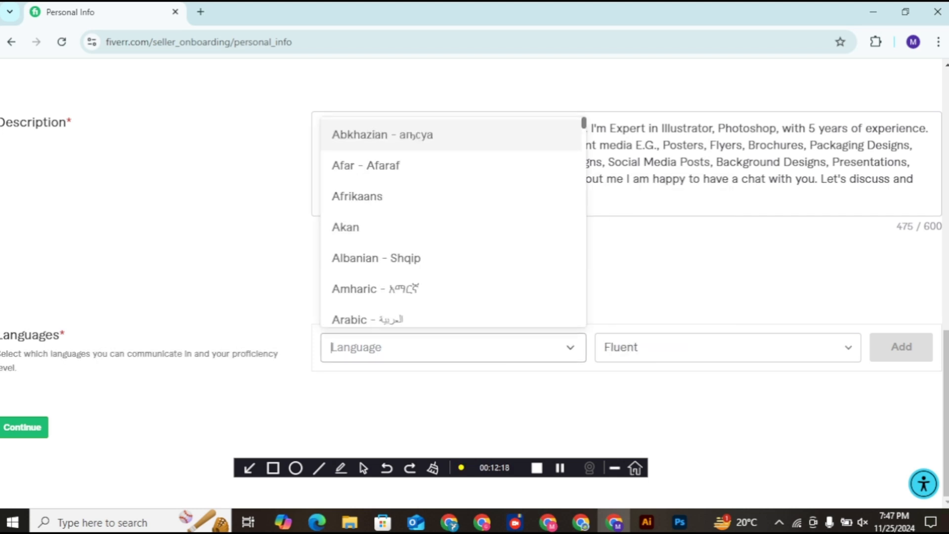
text(Eng)
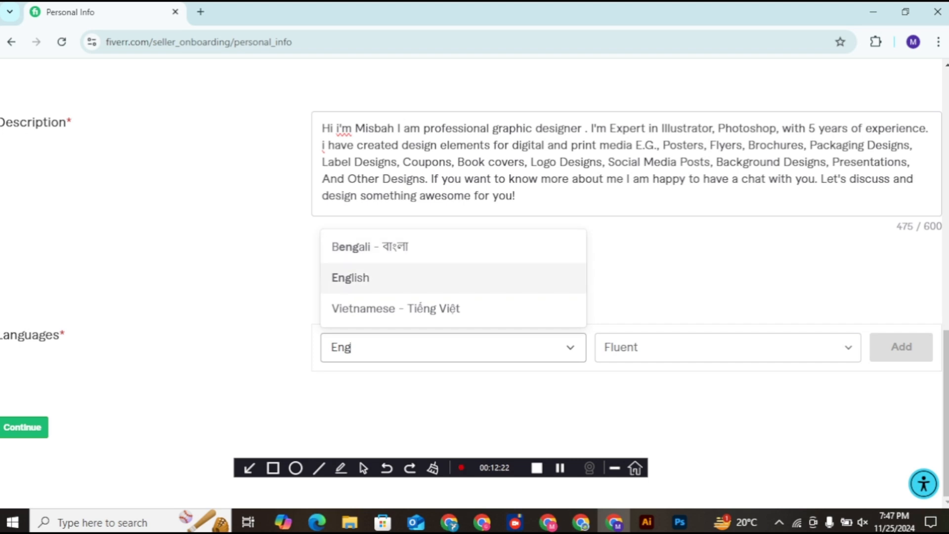
click(371, 278)
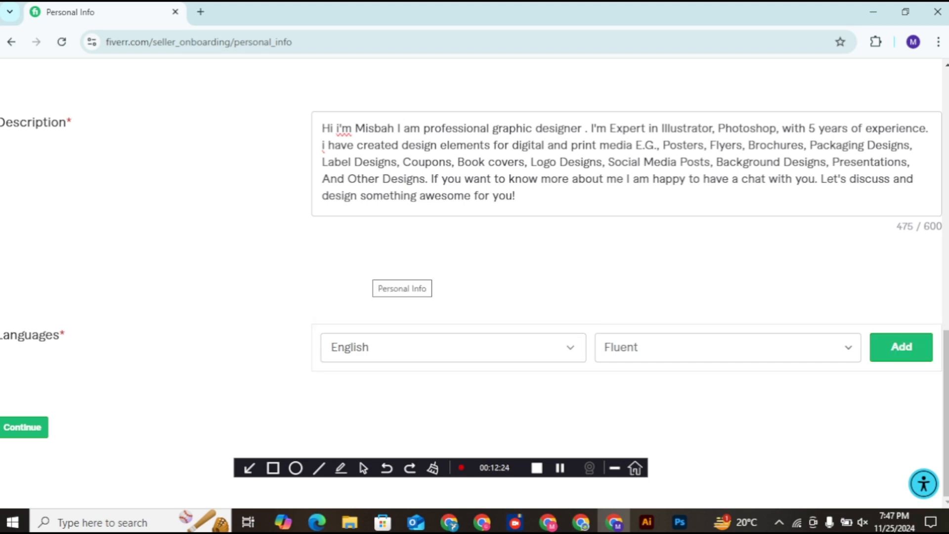
click(707, 348)
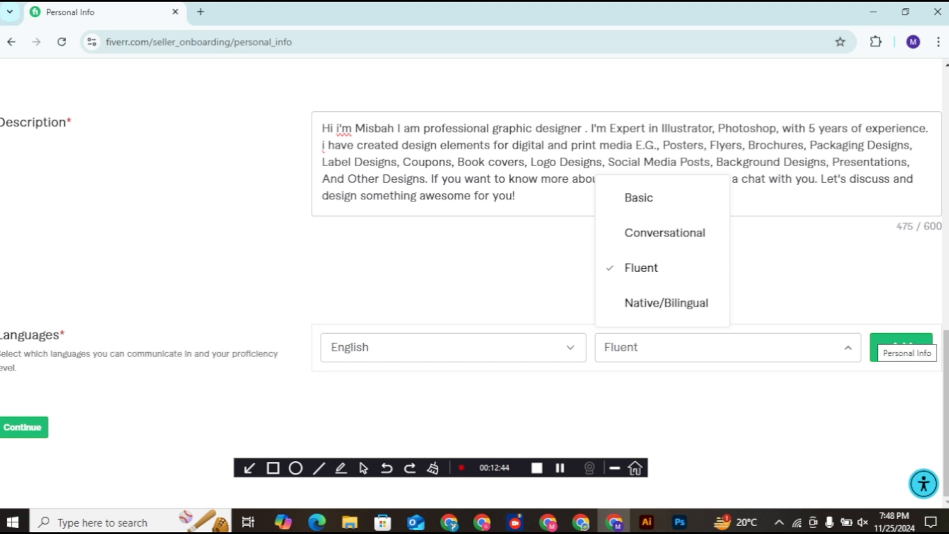
click(901, 347)
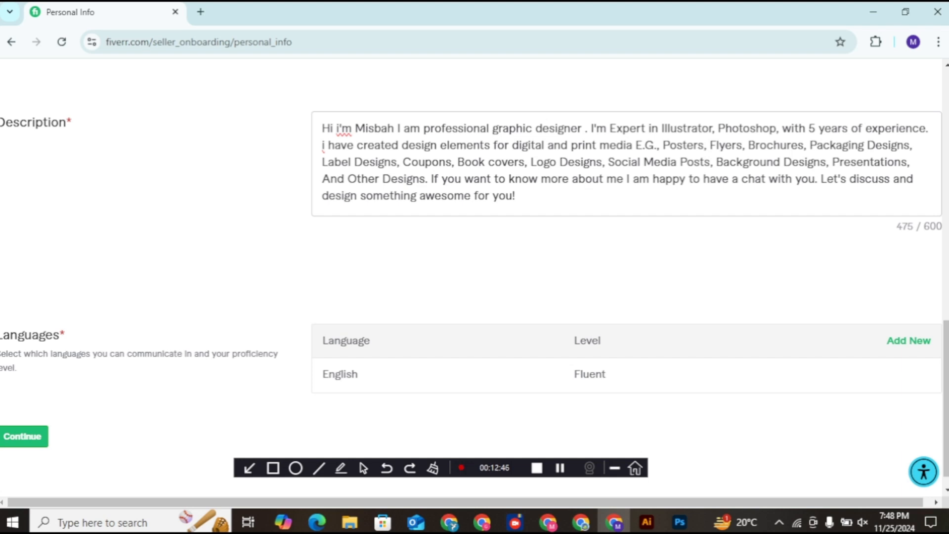
Step: Add Spanish (Español) at Conversational level as a second language
click(909, 340)
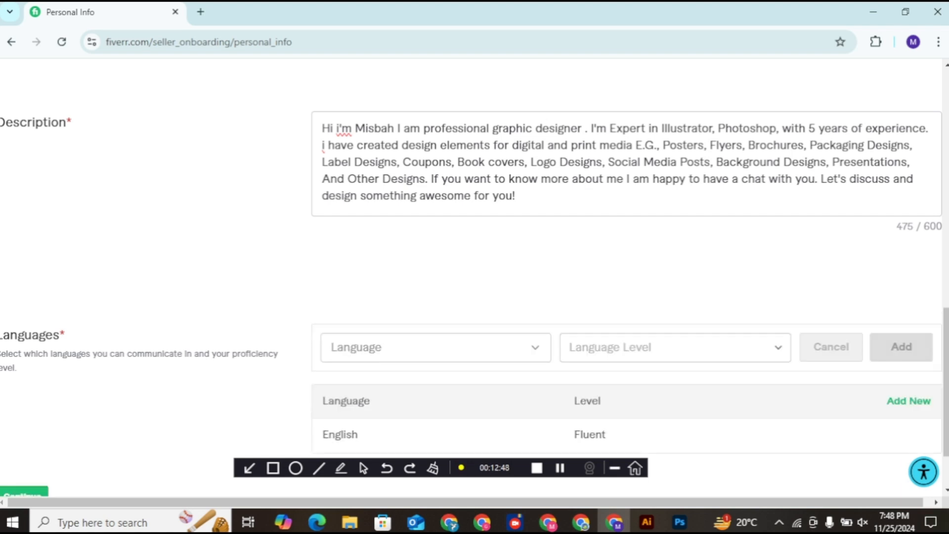
scroll(475, 247, down, 2)
click(436, 269)
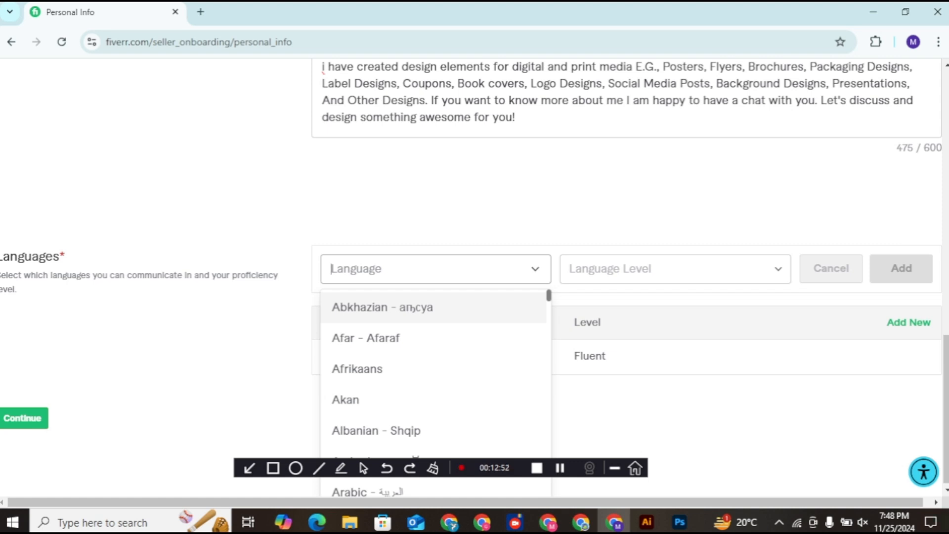
text(Spe)
key(BackSpace)
text(a)
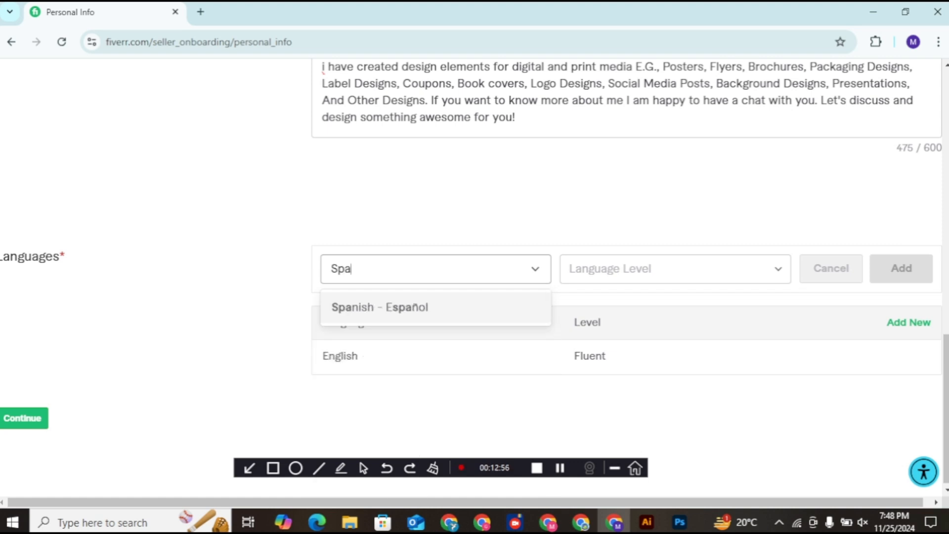
click(376, 309)
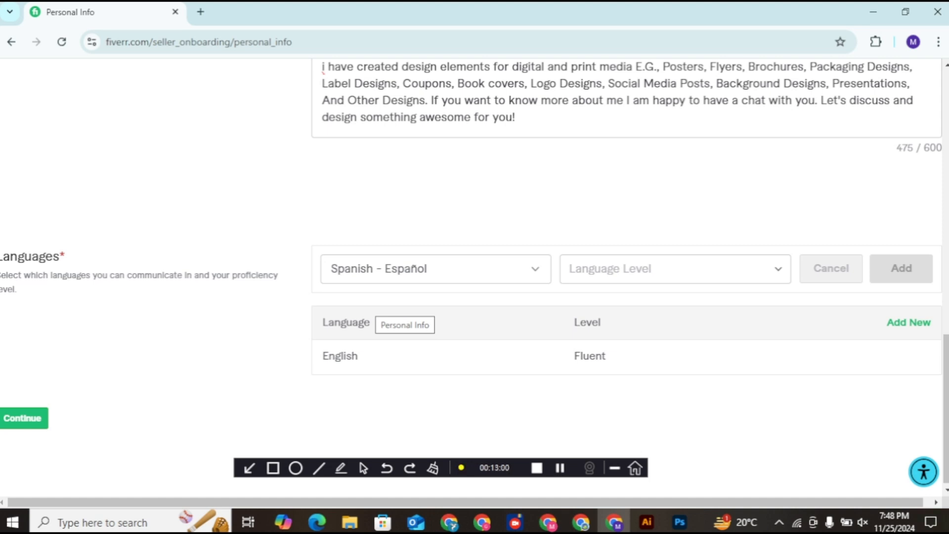
click(642, 270)
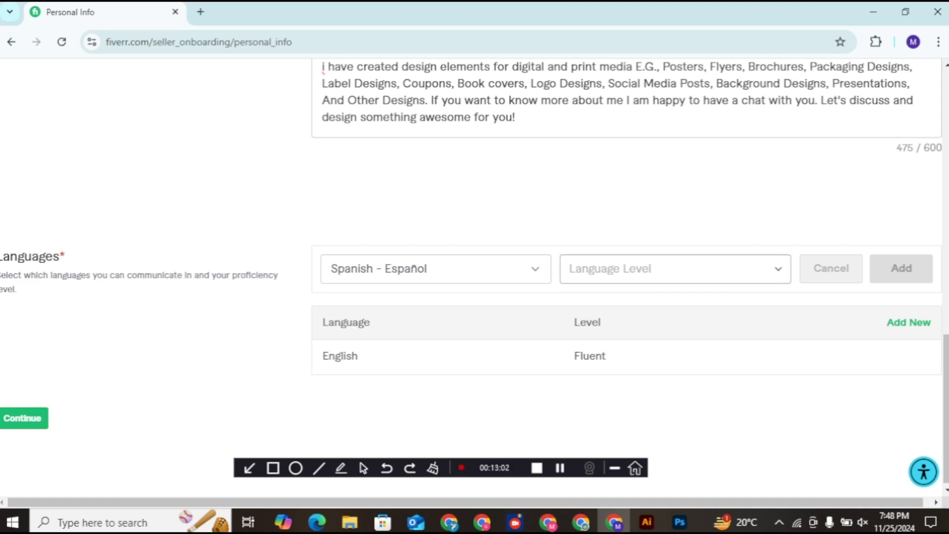
click(630, 348)
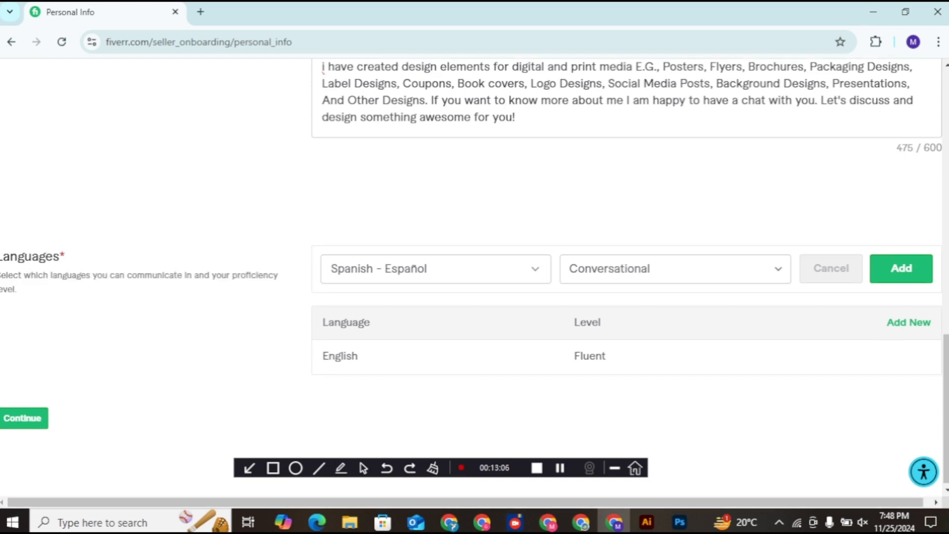
click(901, 268)
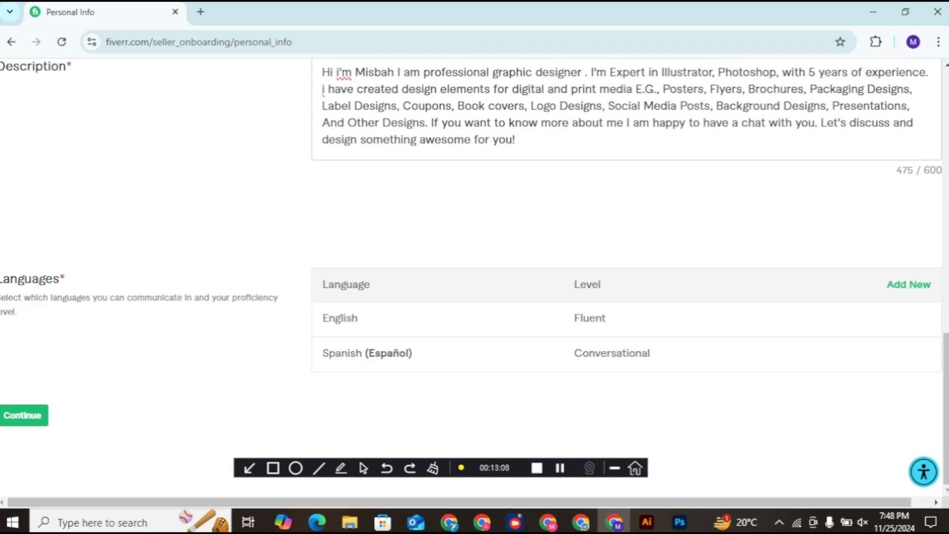
Step: Add Arabic at Conversational level, then continue to the Professional Info step
click(909, 285)
click(436, 291)
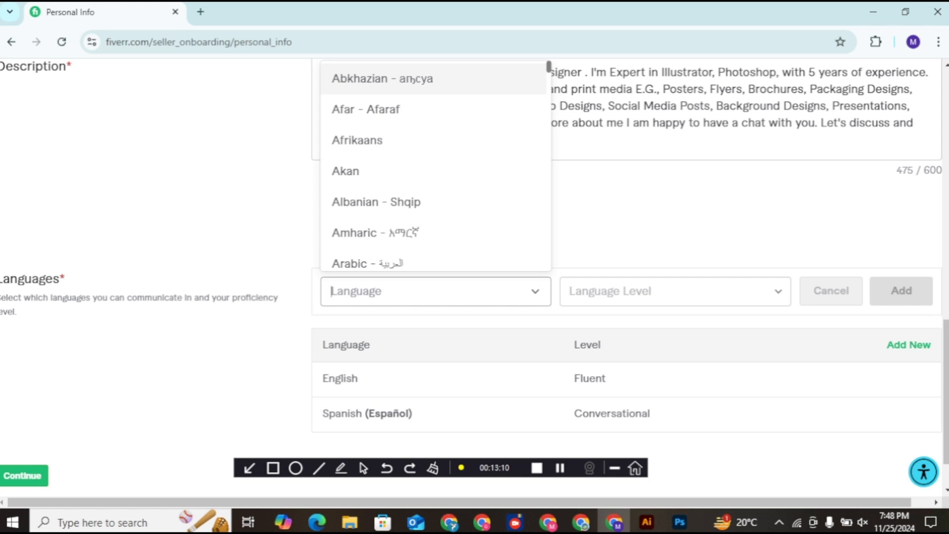
click(395, 263)
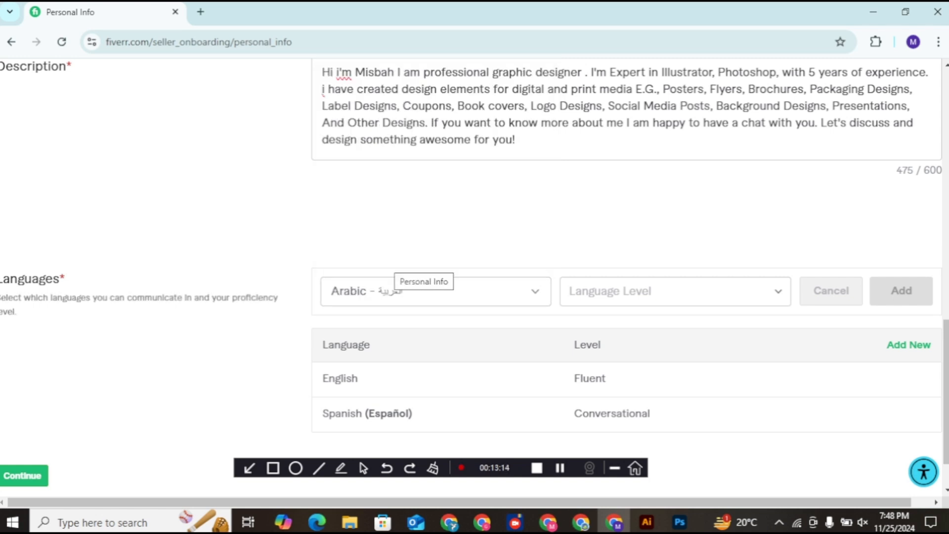
click(675, 291)
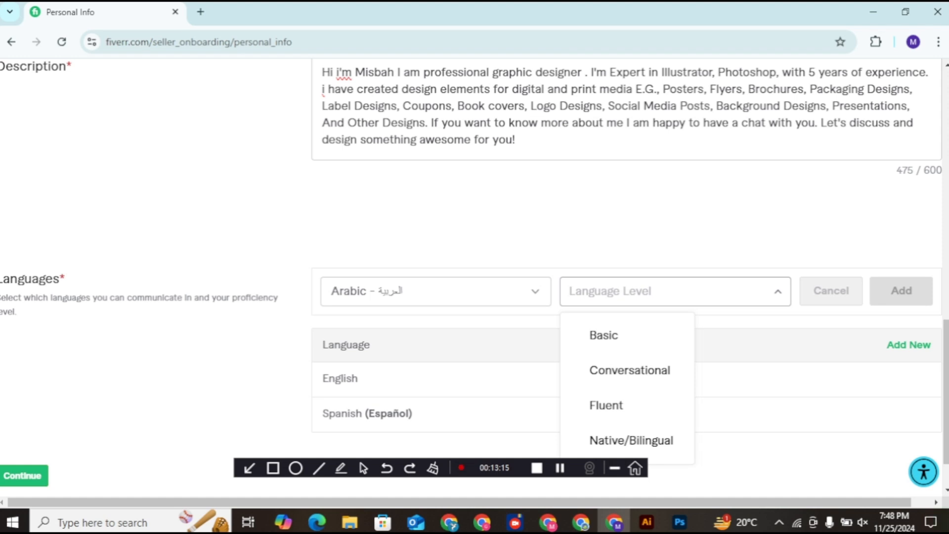
click(630, 371)
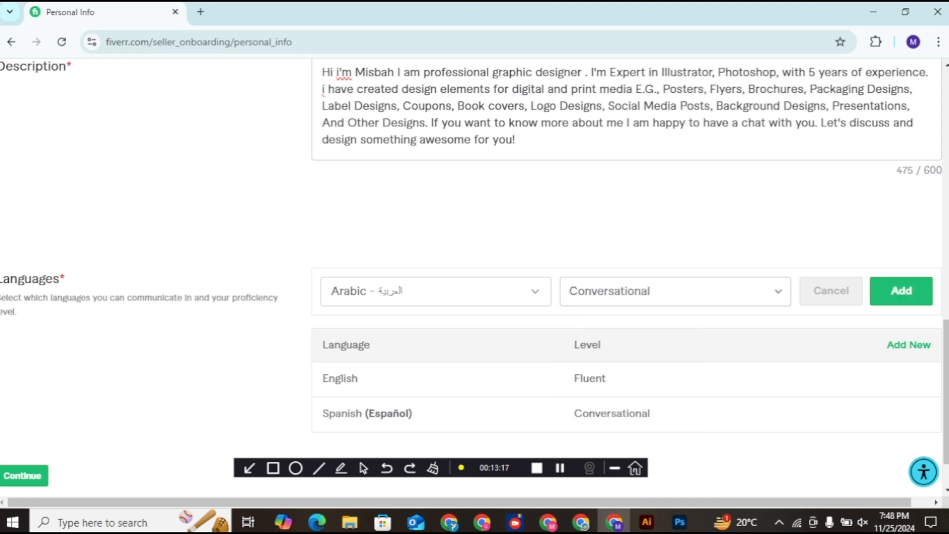
click(901, 291)
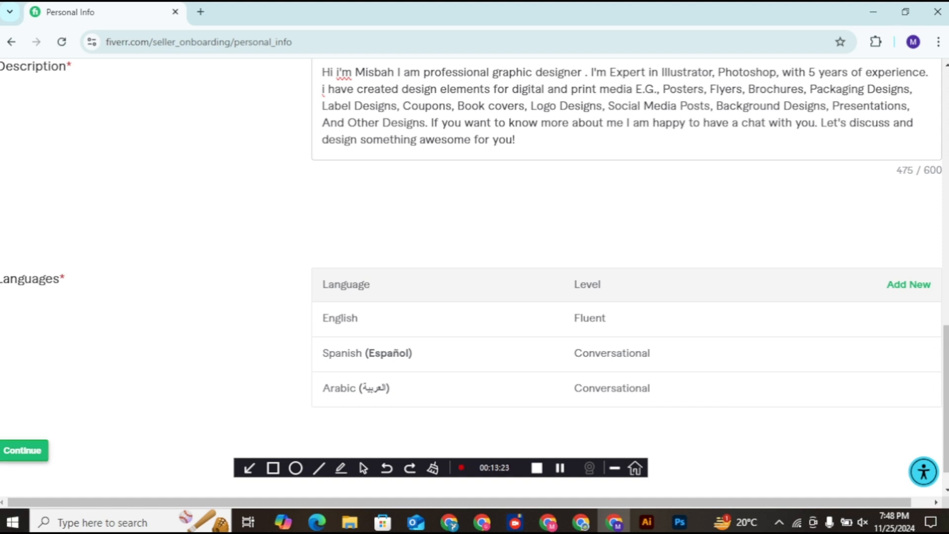
click(27, 450)
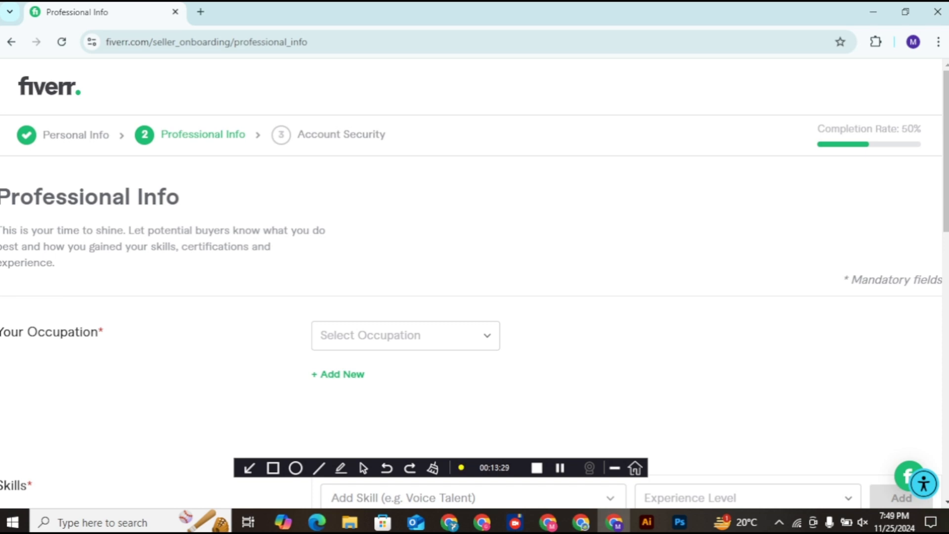
scroll(474, 283, down, 2)
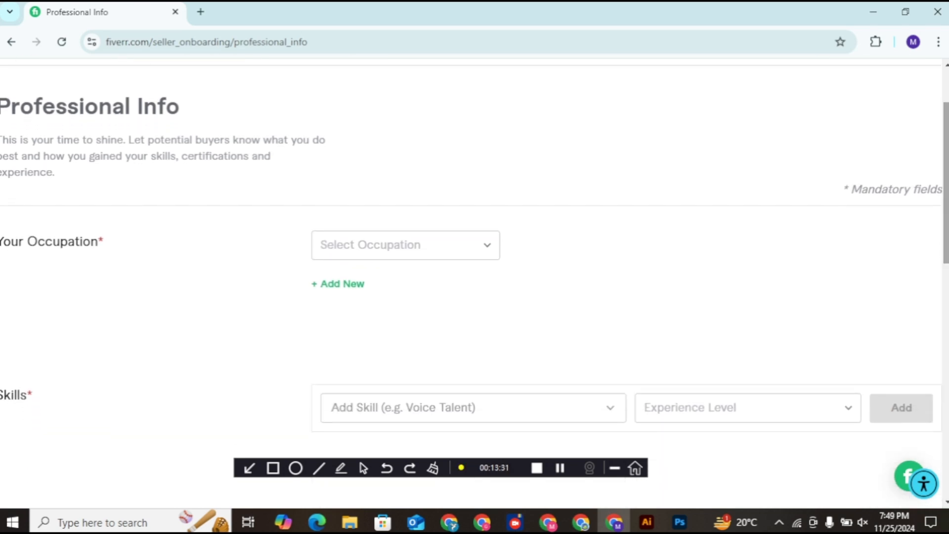
scroll(475, 283, down, 7)
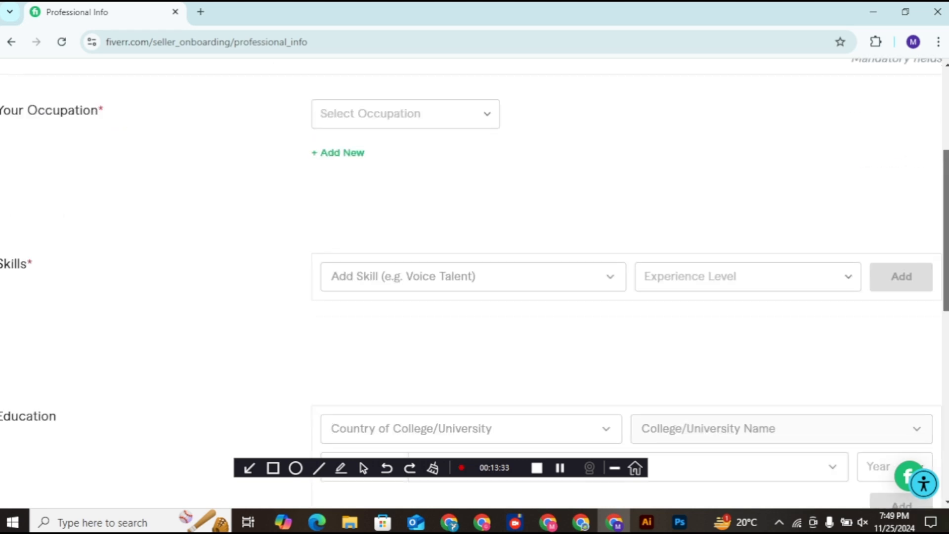
scroll(474, 283, up, 8)
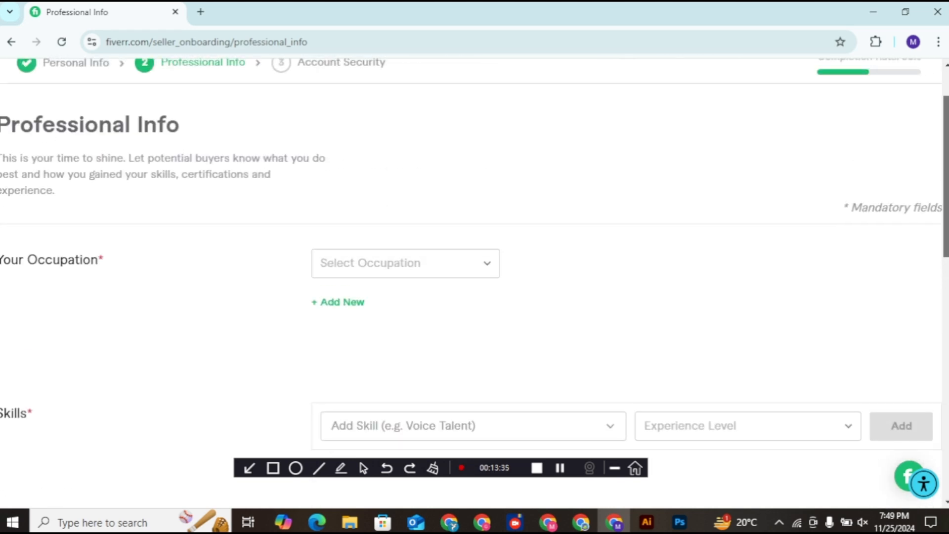
scroll(475, 284, down, 8)
scroll(475, 283, down, 2)
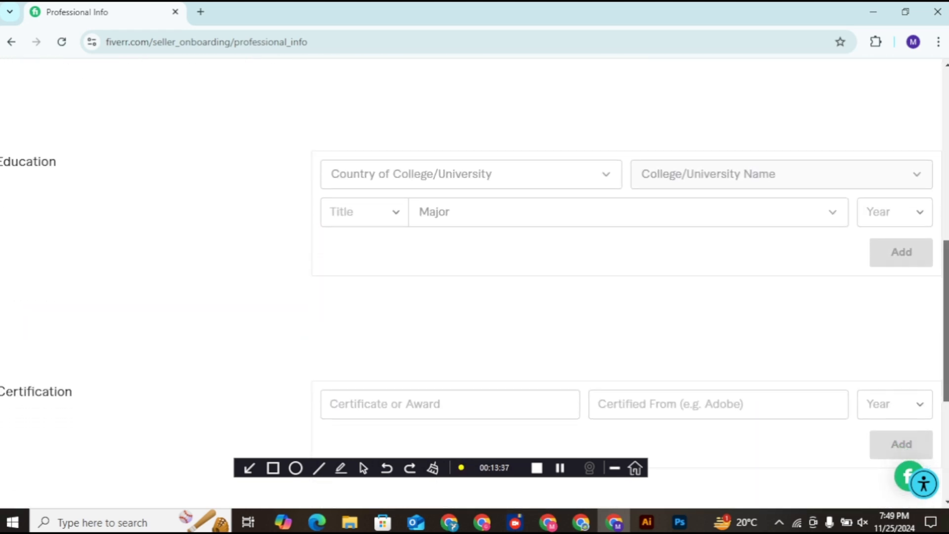
scroll(474, 284, down, 2)
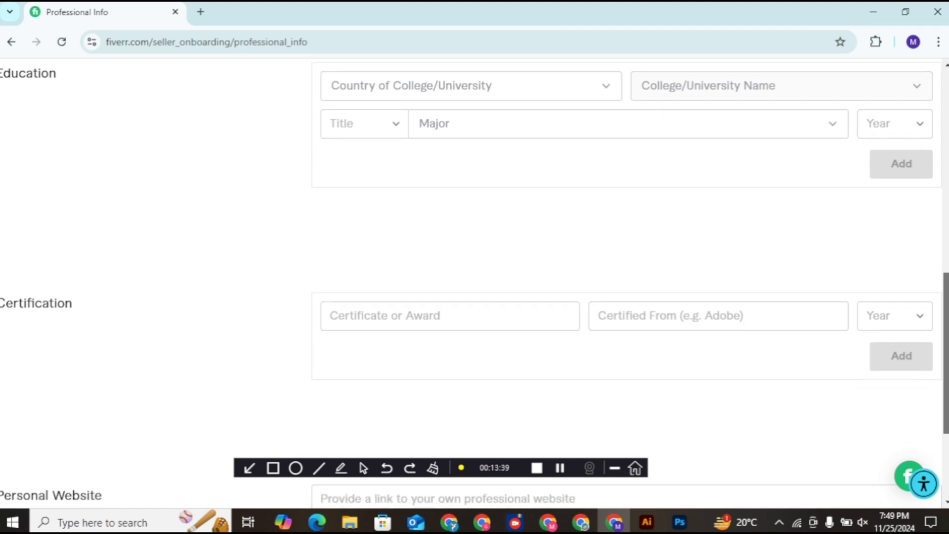
scroll(475, 283, up, 10)
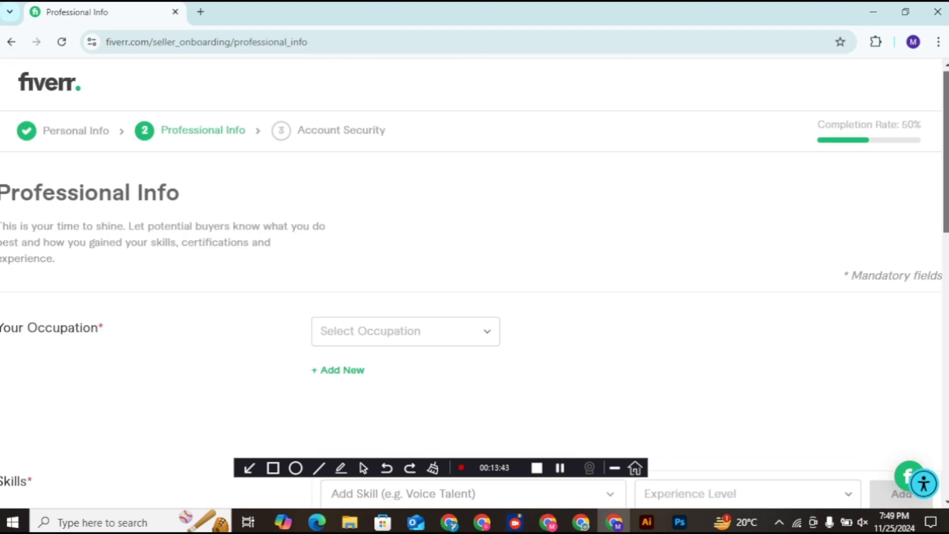
scroll(474, 283, down, 1)
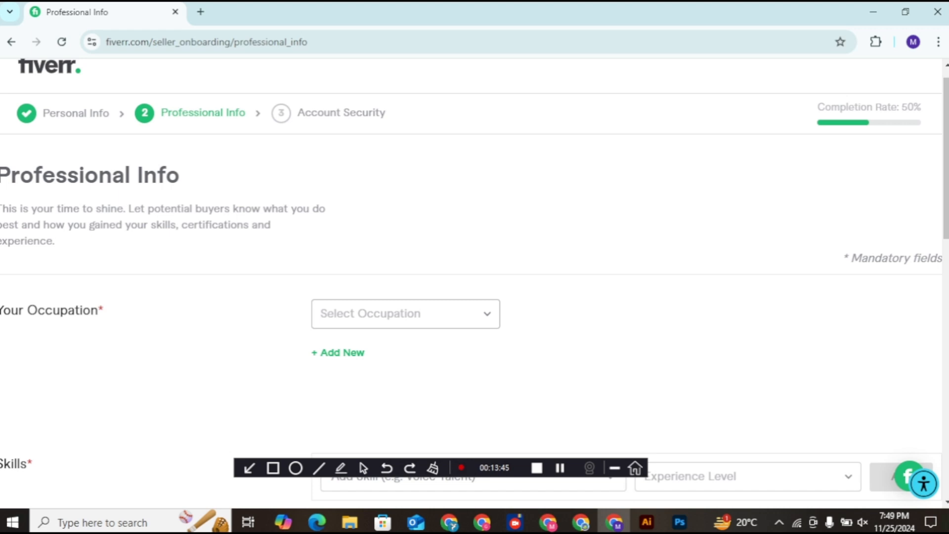
Step: Choose Graphics & Design as the occupation and scroll to its skills checklist
click(405, 314)
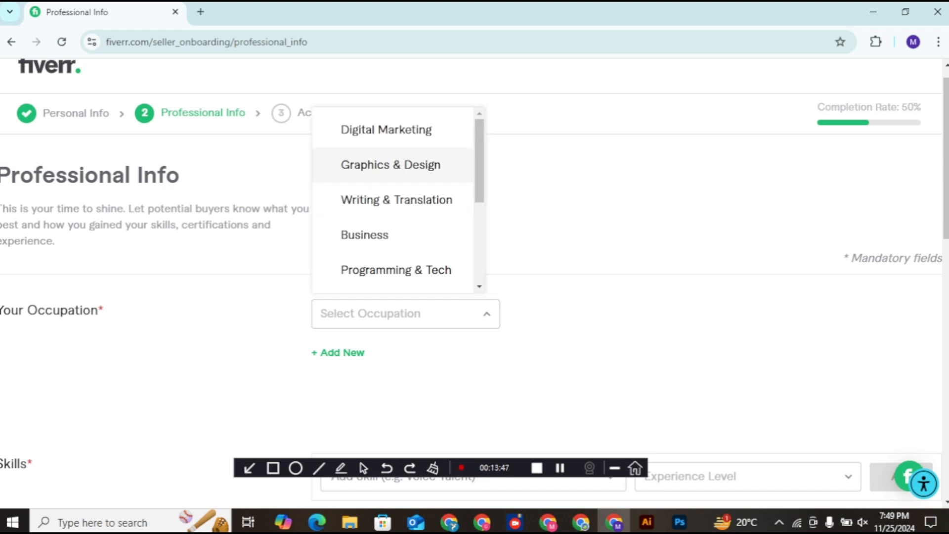
click(390, 165)
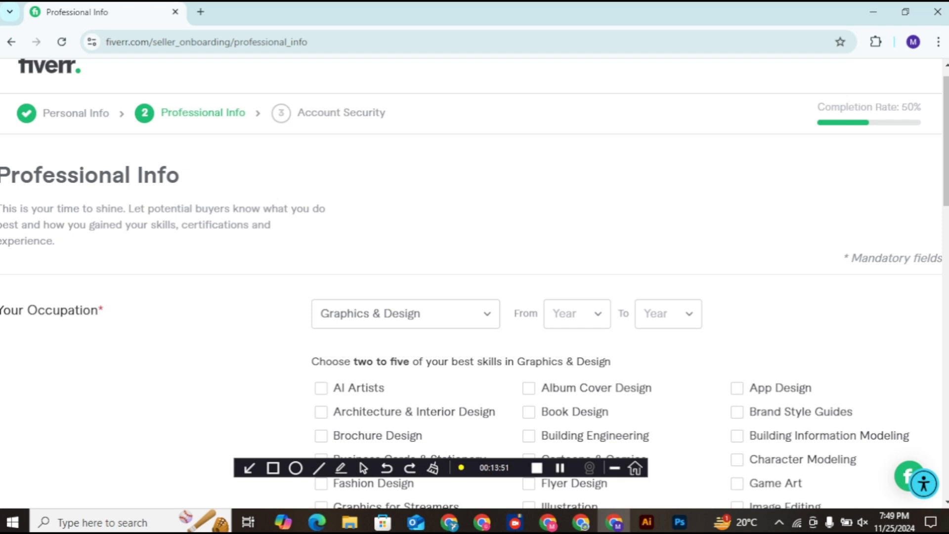
scroll(474, 279, down, 3)
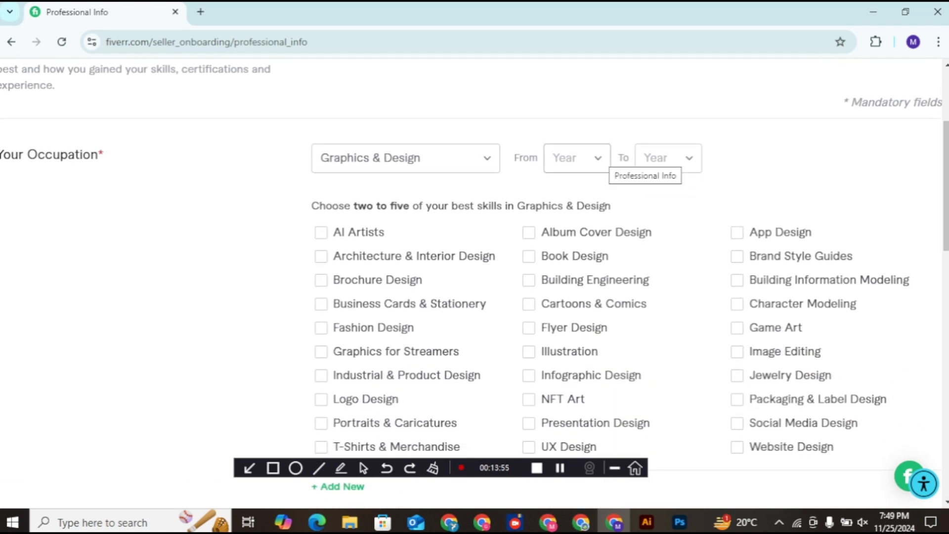
scroll(474, 279, up, 3)
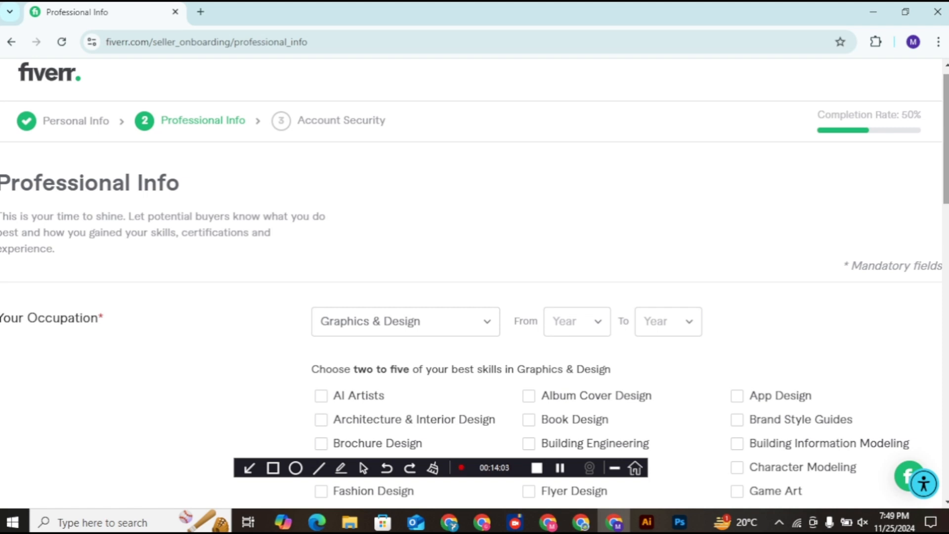
scroll(475, 284, down, 3)
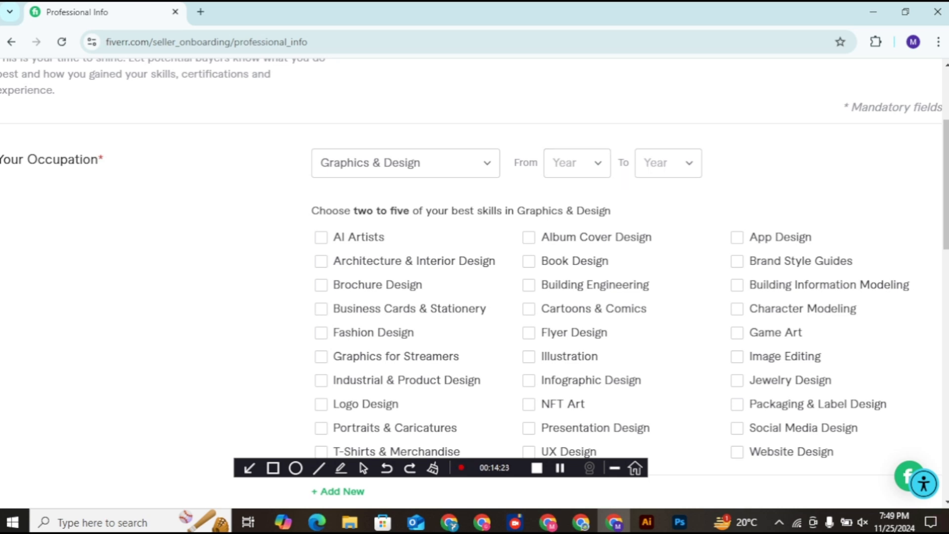
scroll(475, 277, down, 1)
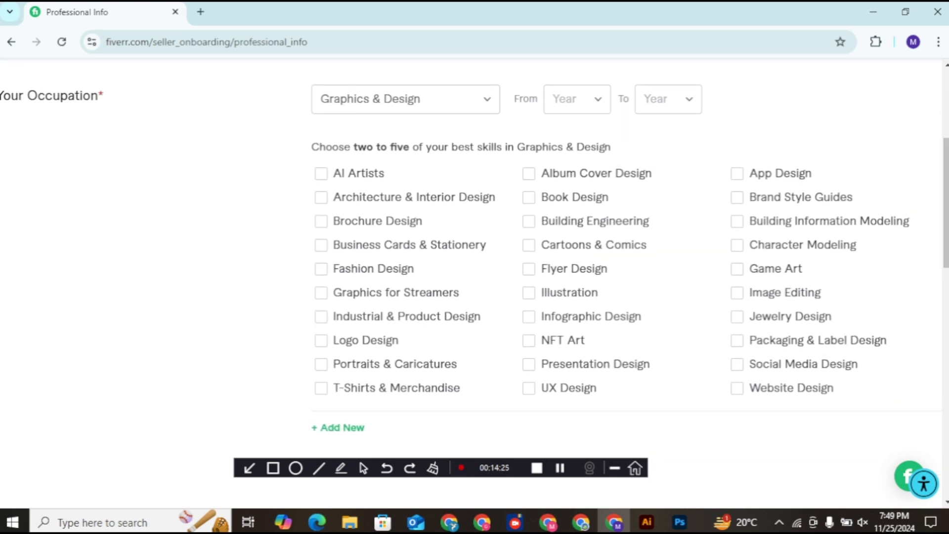
click(321, 340)
click(528, 268)
click(737, 364)
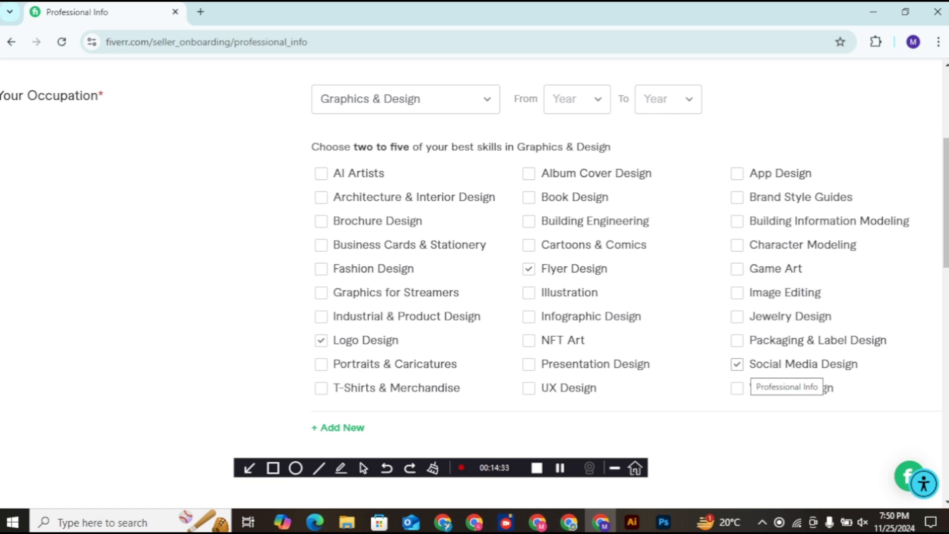
click(321, 245)
click(321, 221)
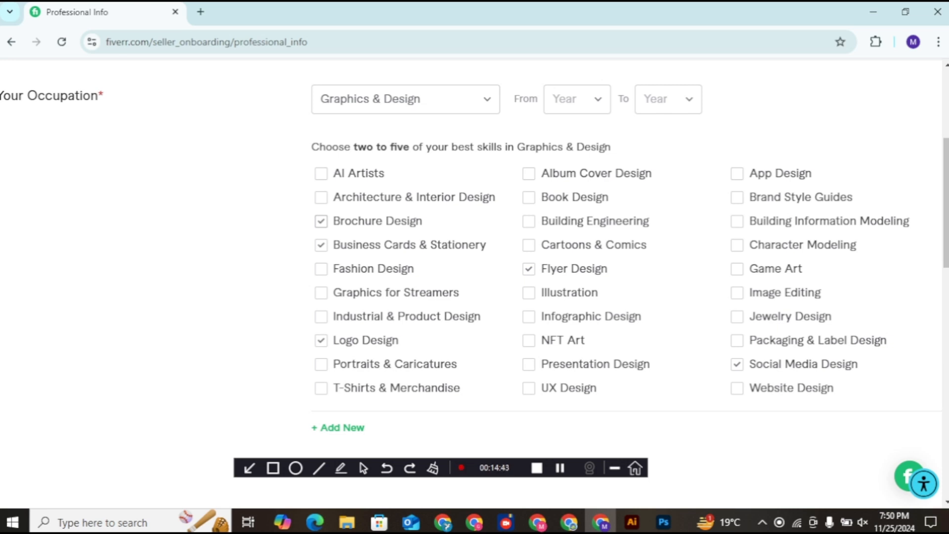
click(405, 98)
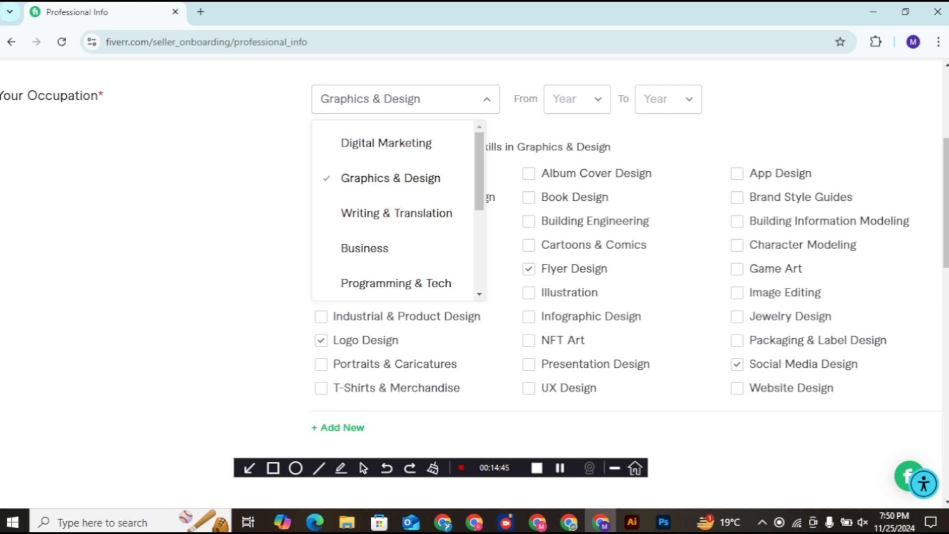
scroll(396, 210, down, 2)
scroll(398, 210, down, 1)
scroll(406, 210, down, 2)
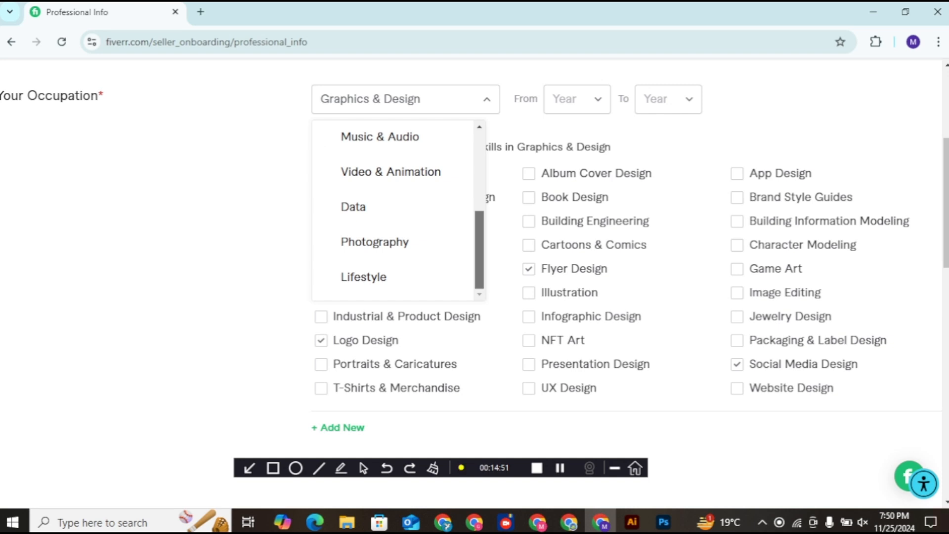
scroll(396, 210, up, 5)
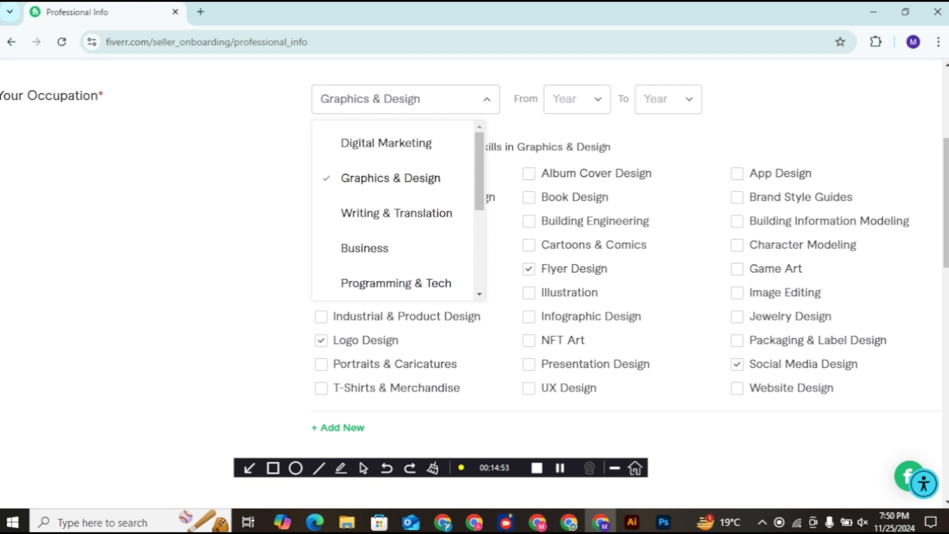
key(Escape)
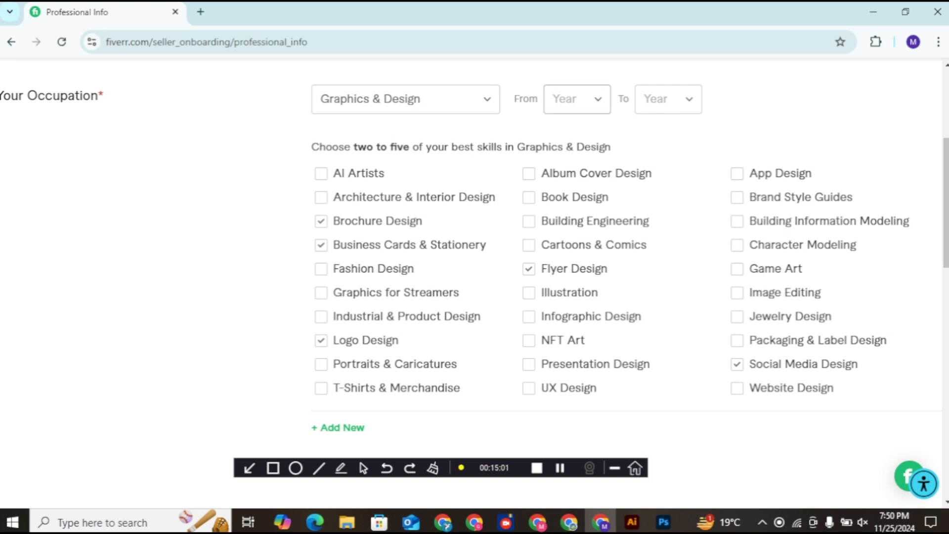
Step: Set the Graphics & Design occupation years from 2019 to 2024, then start a new skill entry
click(577, 99)
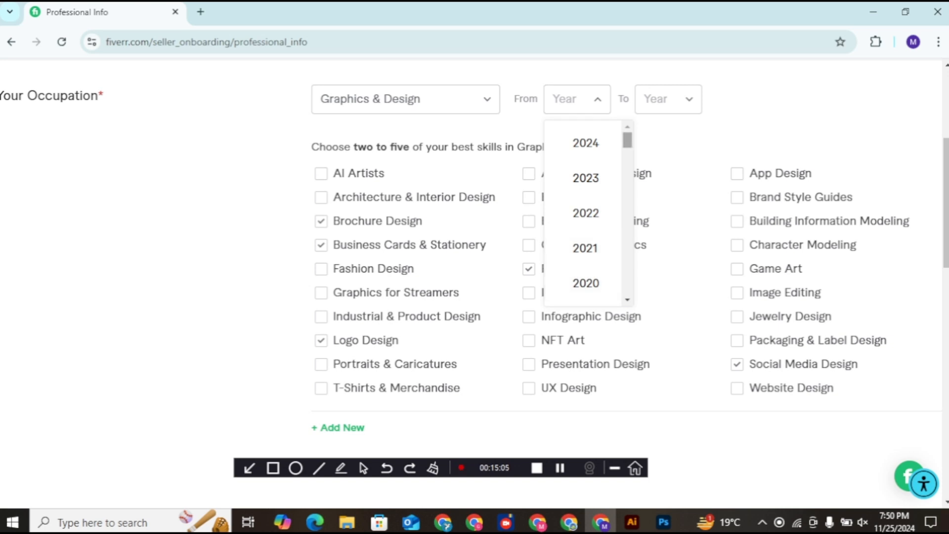
scroll(586, 213, down, 1)
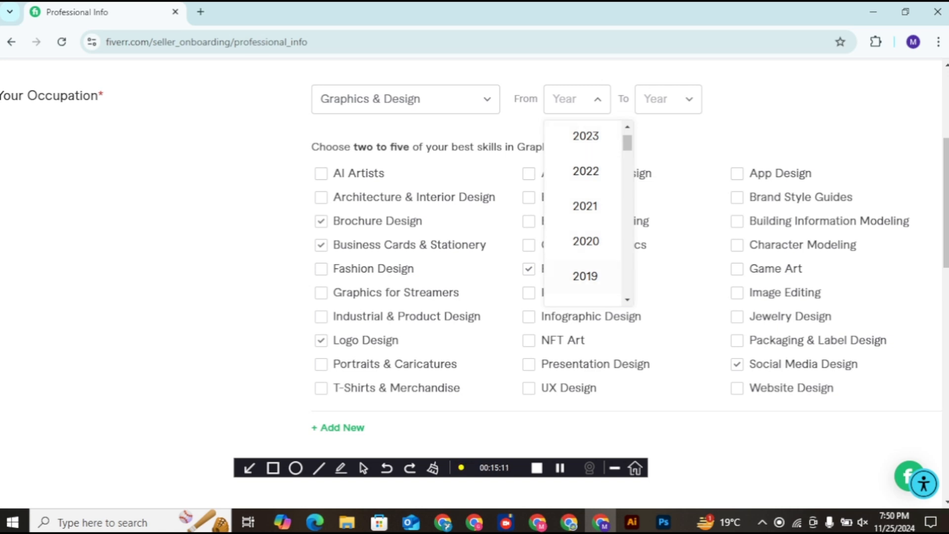
click(585, 276)
click(668, 99)
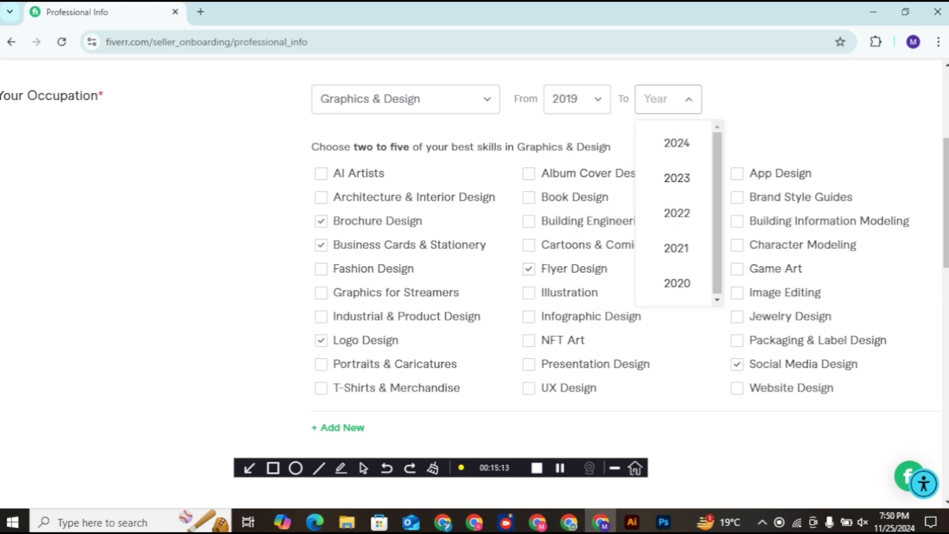
click(677, 143)
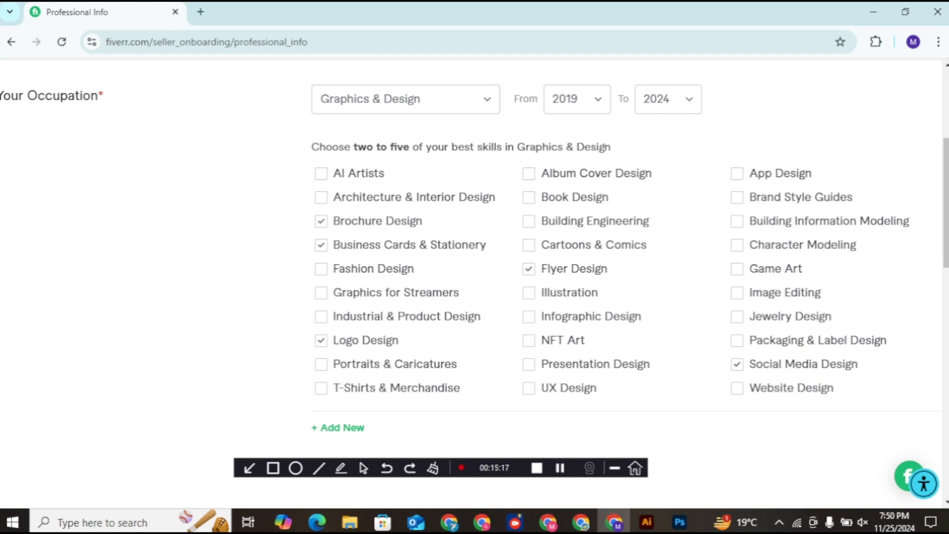
scroll(475, 283, down, 5)
click(473, 284)
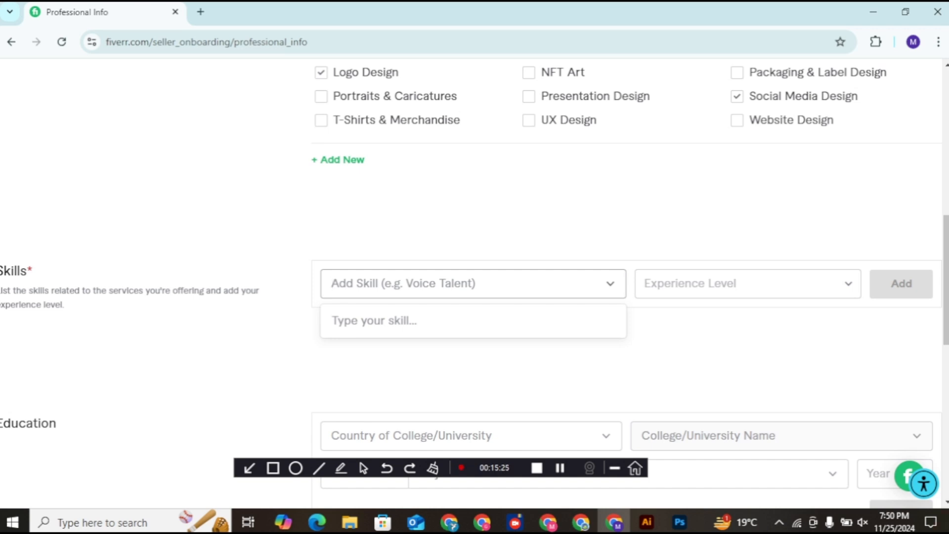
Step: Add Adobe Illustrator at Expert level to the Skills table
text(Adobe)
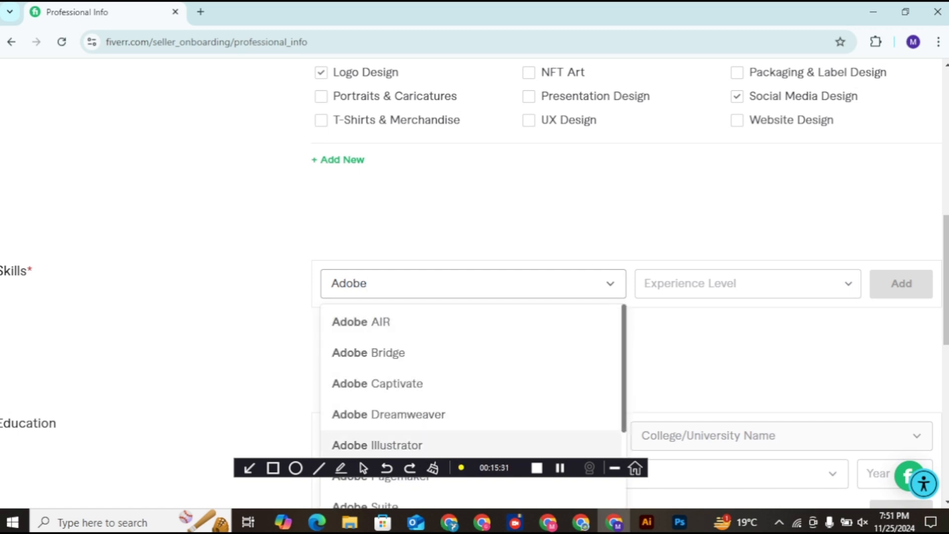
click(439, 437)
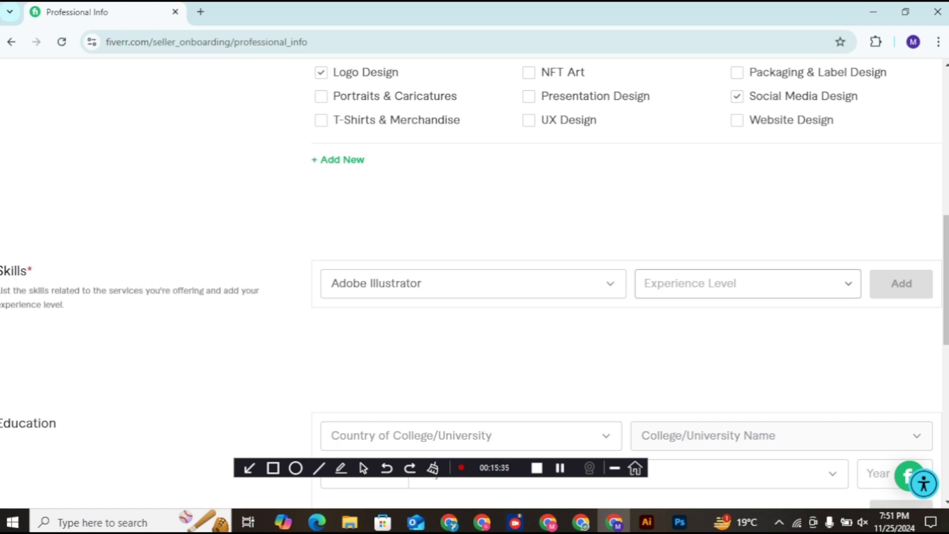
click(747, 283)
click(682, 396)
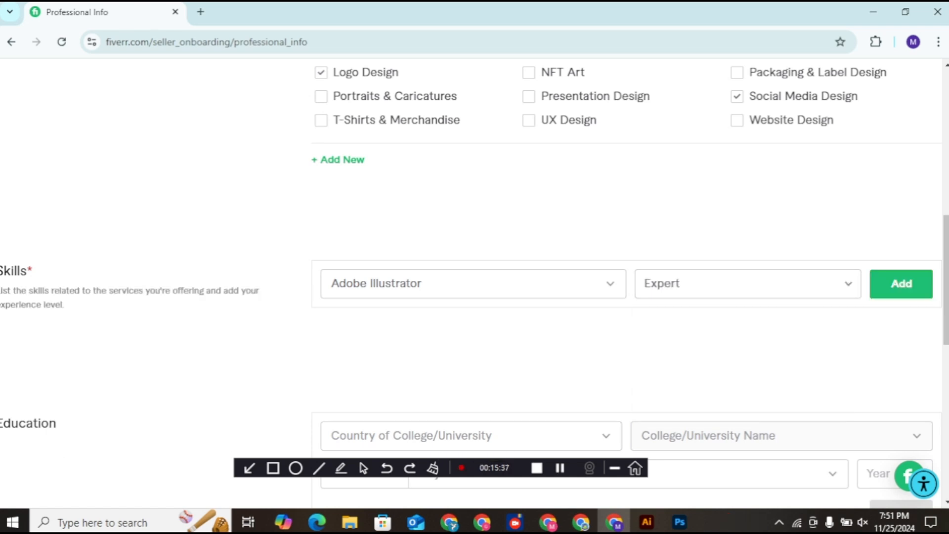
click(902, 283)
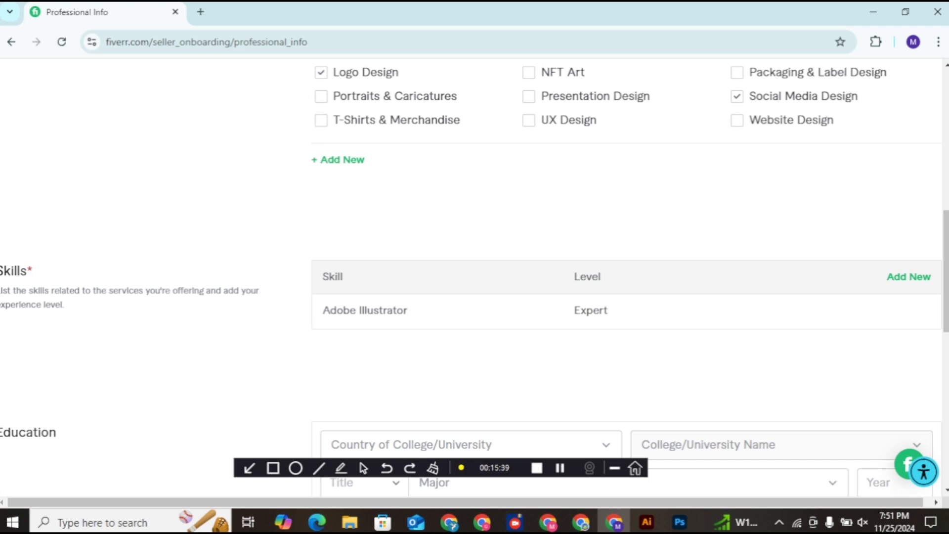
Step: Add Adobe Photoshop at Expert level as a second skill
click(908, 277)
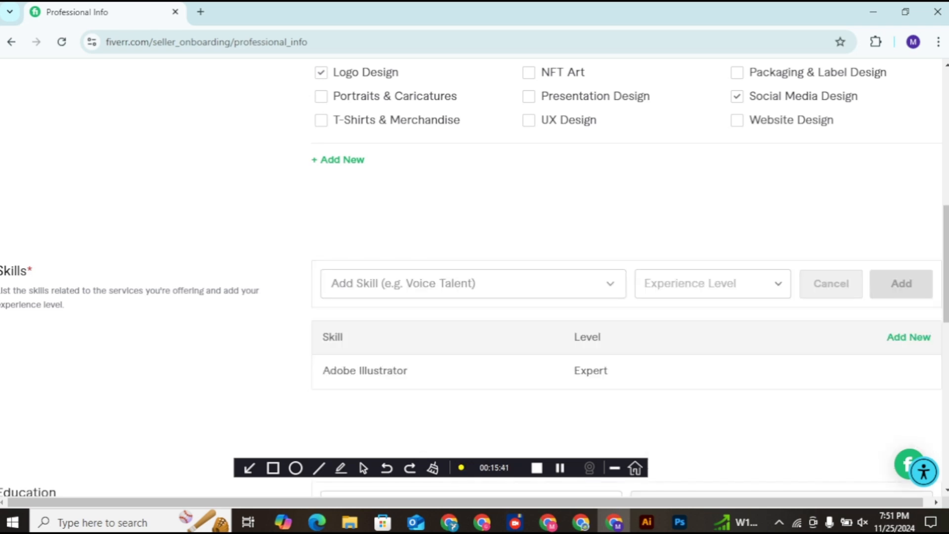
click(473, 283)
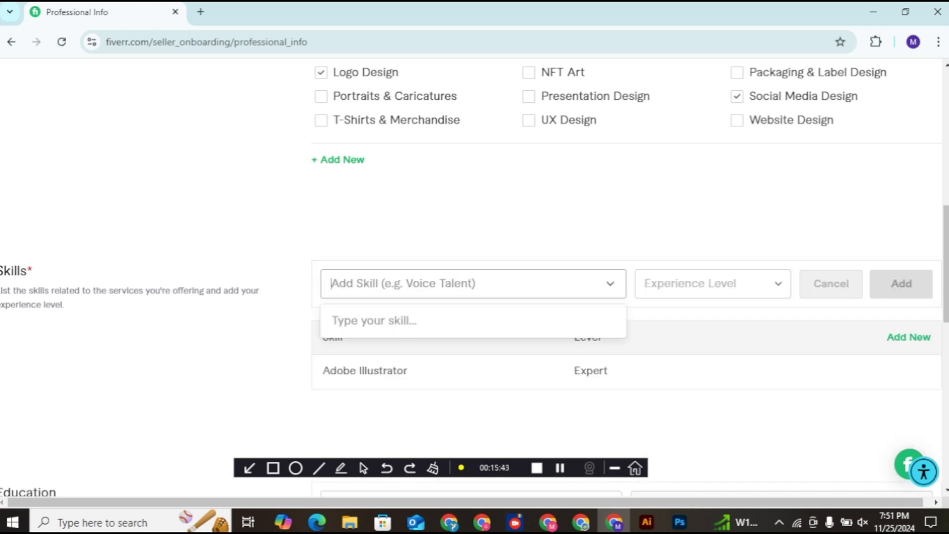
text(Adobe)
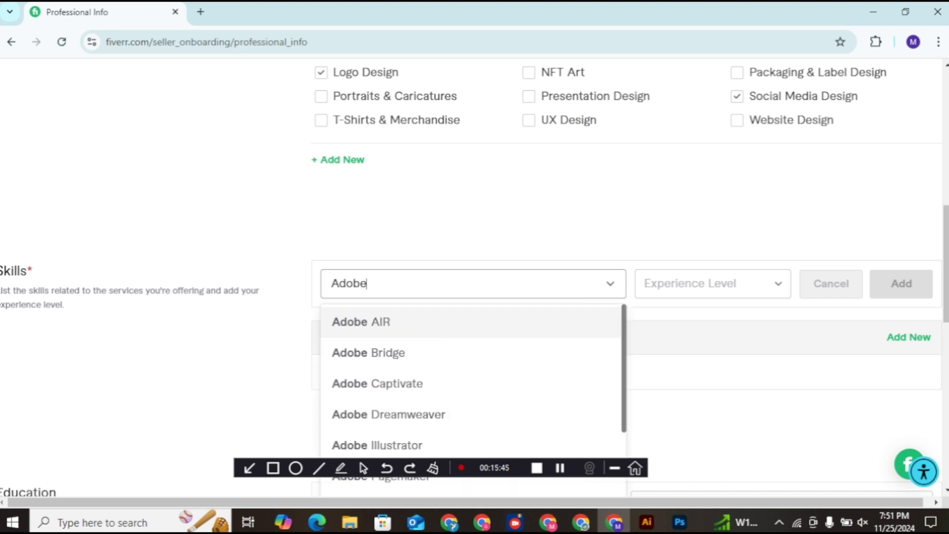
text( p)
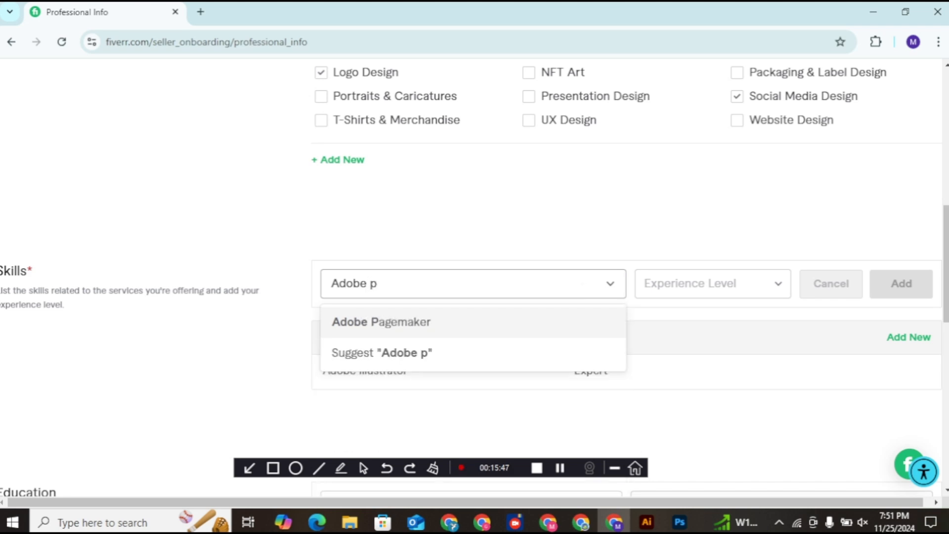
text(hotoshop)
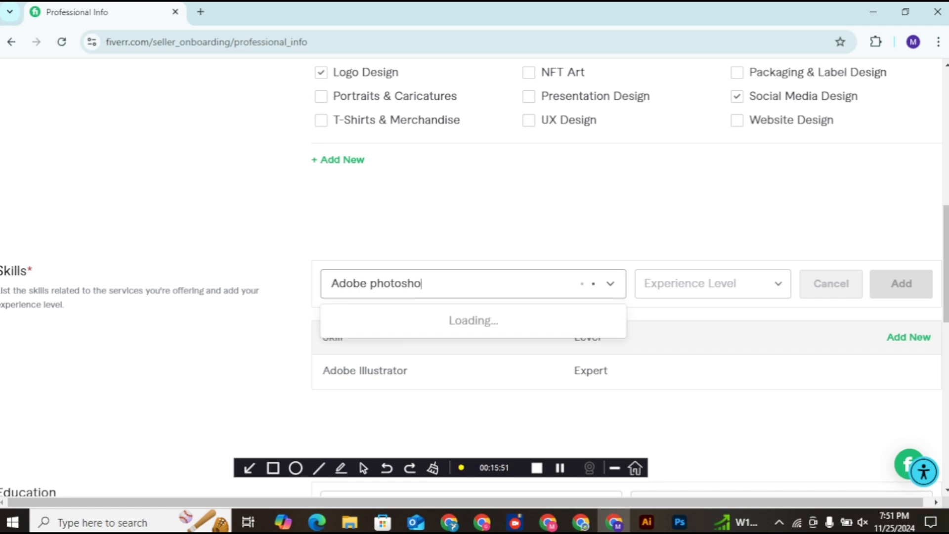
click(473, 323)
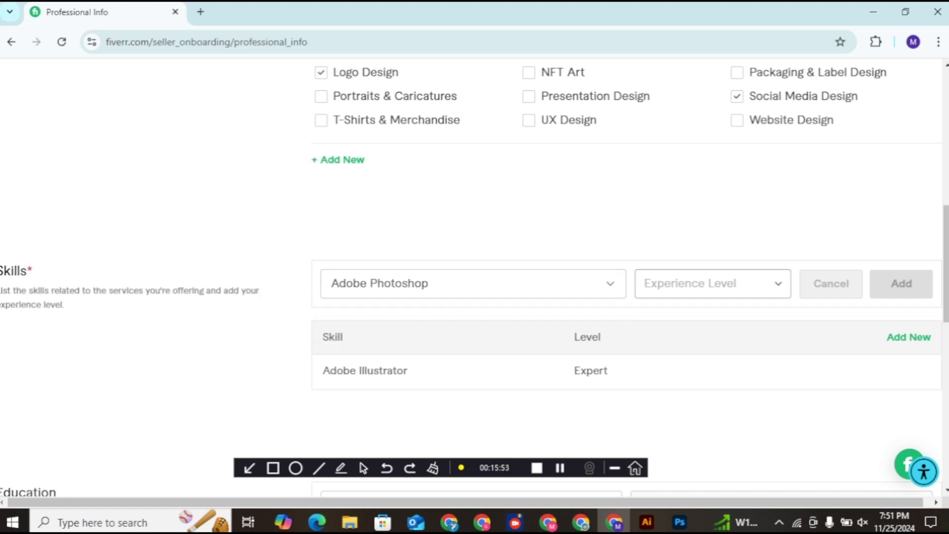
click(713, 284)
click(683, 398)
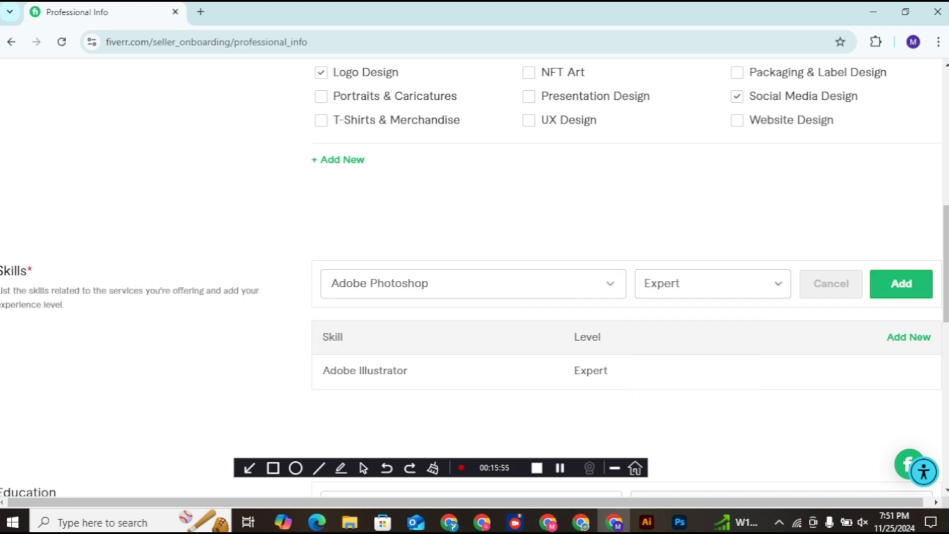
click(901, 284)
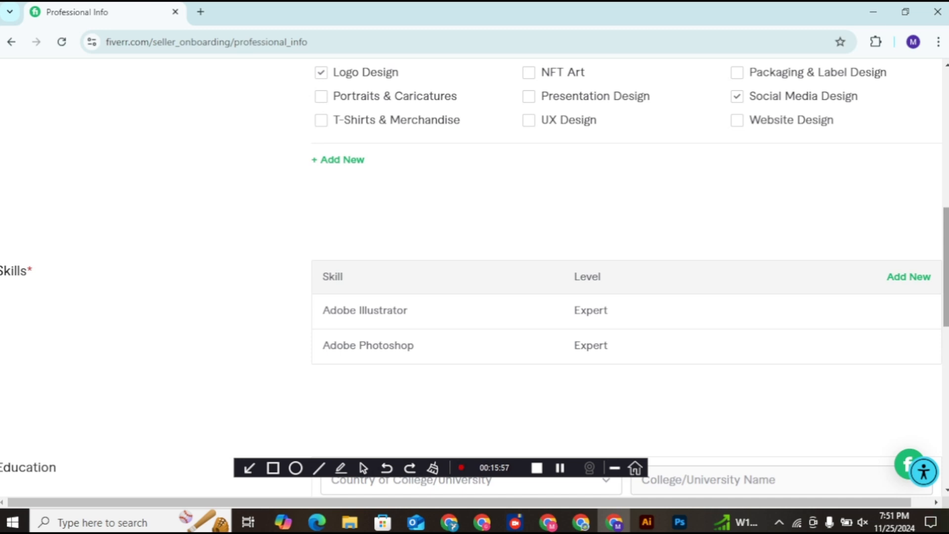
scroll(625, 247, down, 4)
scroll(475, 267, down, 1)
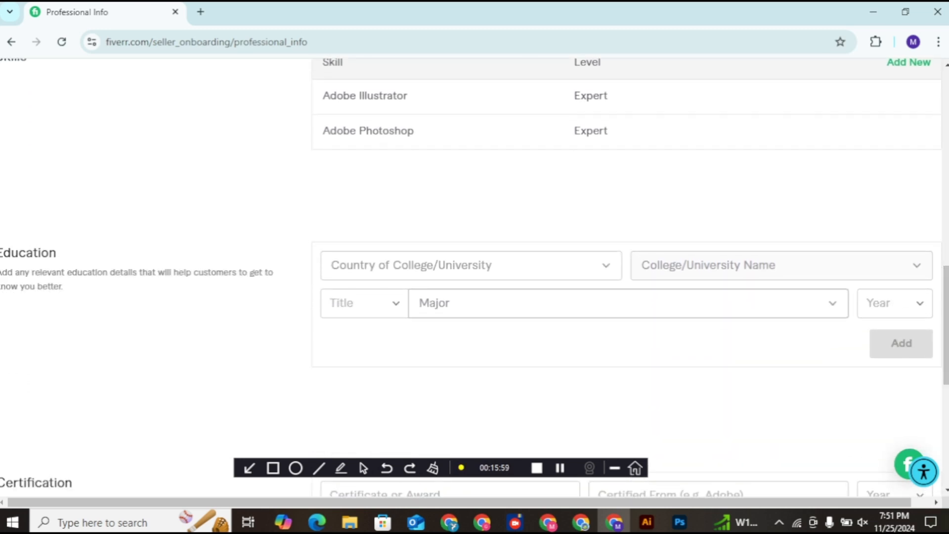
Step: Set the education country to Pakistan and the college to University of Sargodha
click(606, 266)
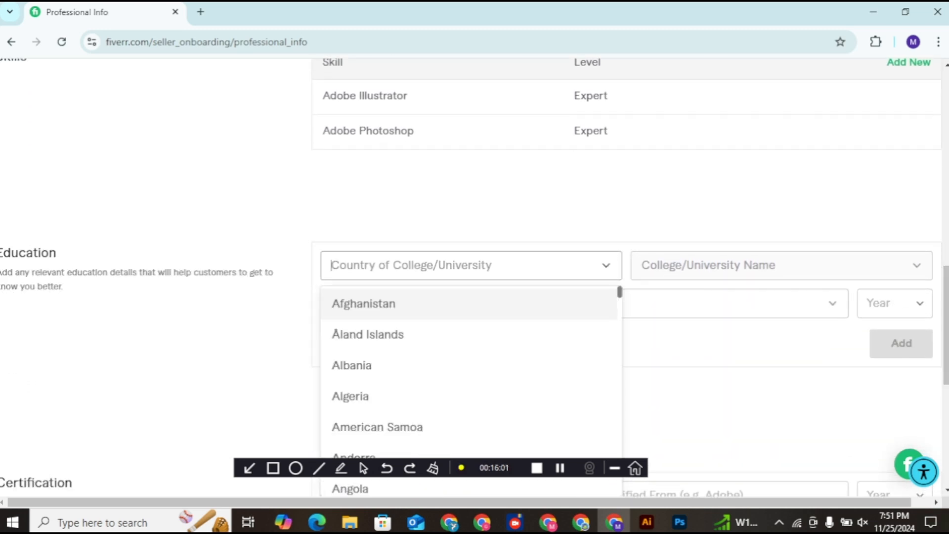
text(P)
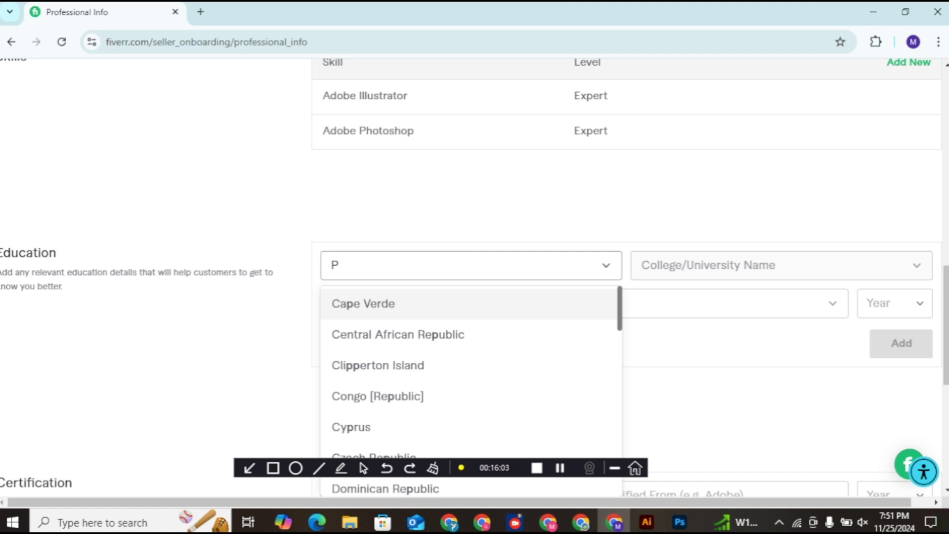
text(aki)
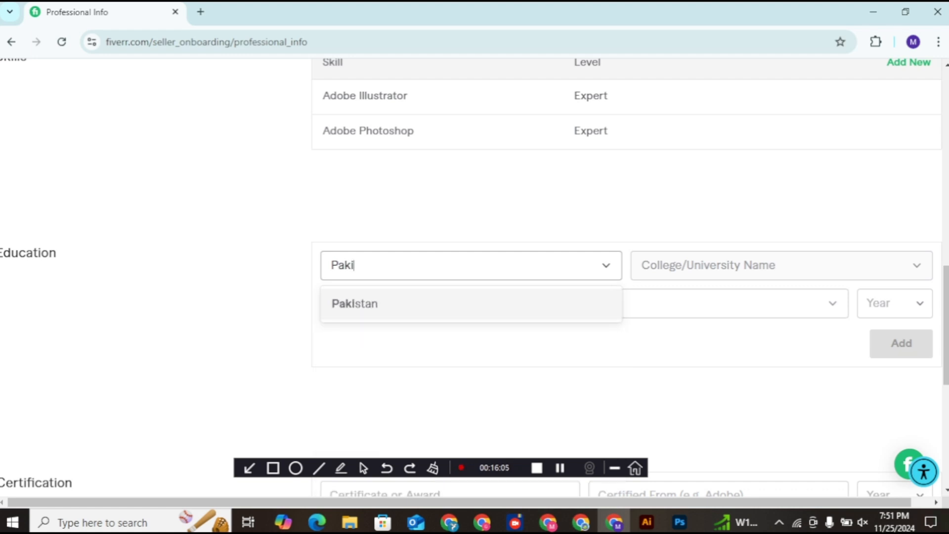
key(Return)
key(Tab)
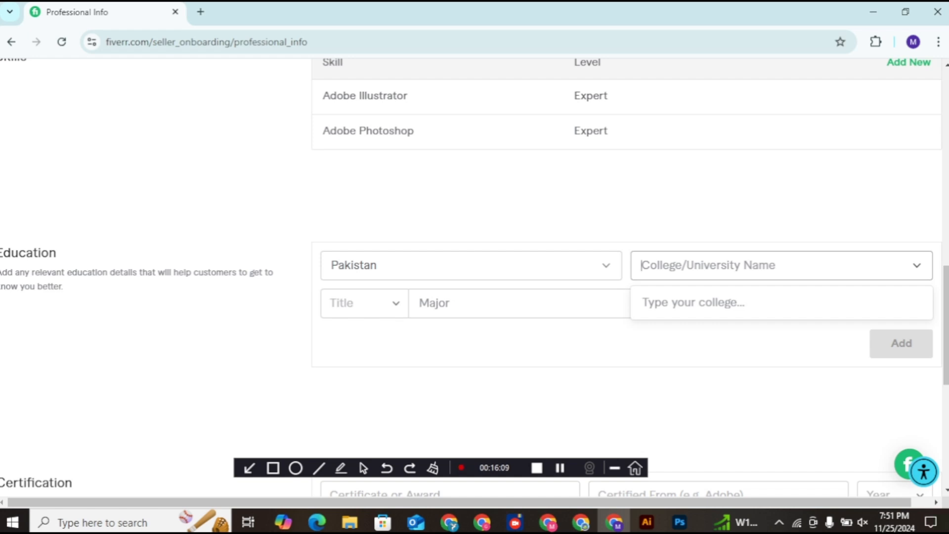
text(University of sarg)
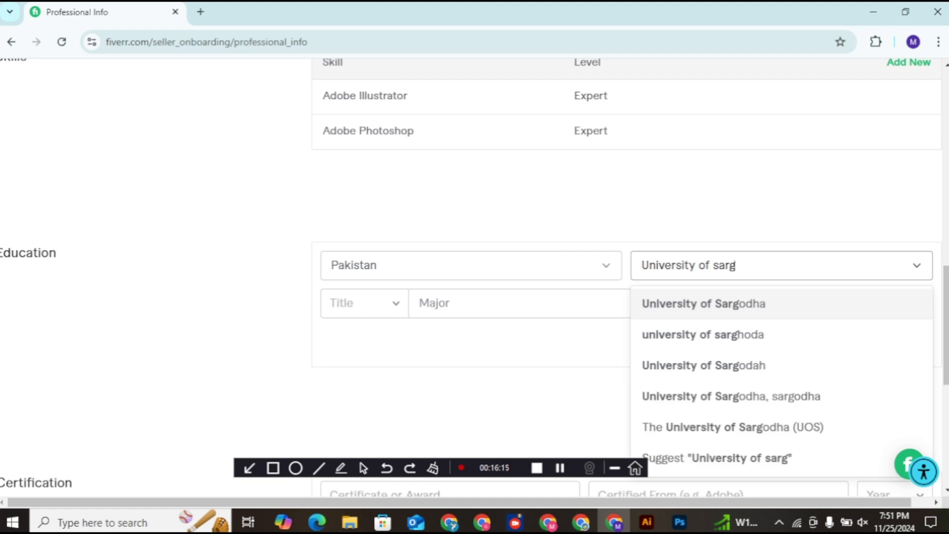
click(737, 304)
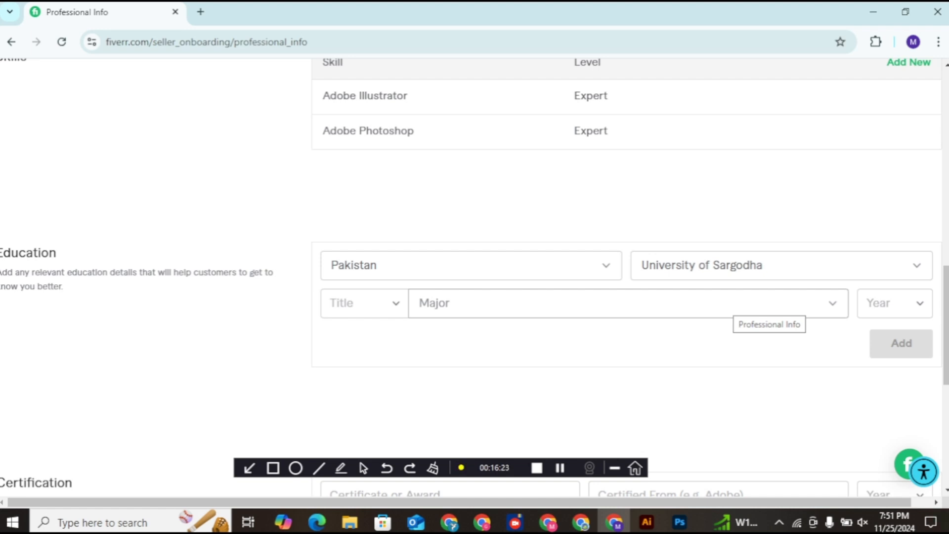
Step: Choose Associate as the degree title from the Title list
click(365, 303)
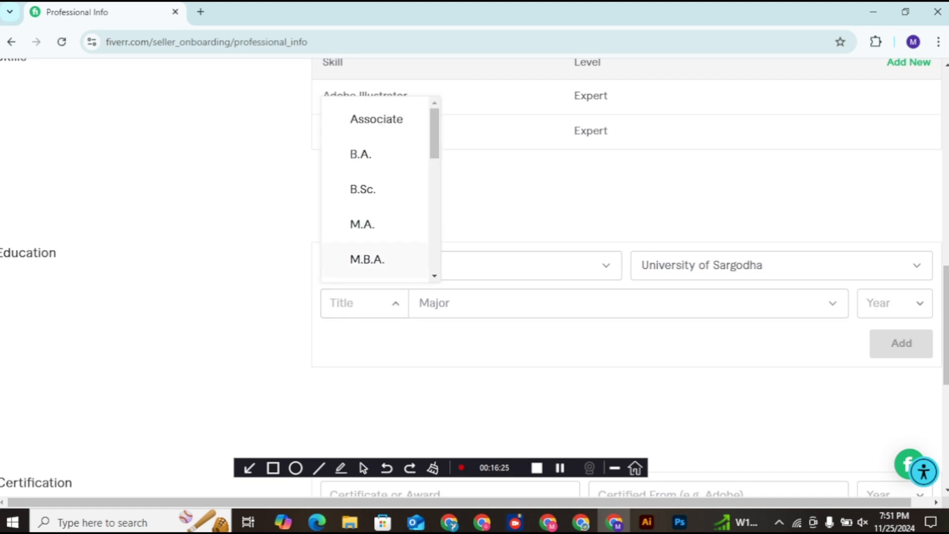
scroll(376, 187, down, 3)
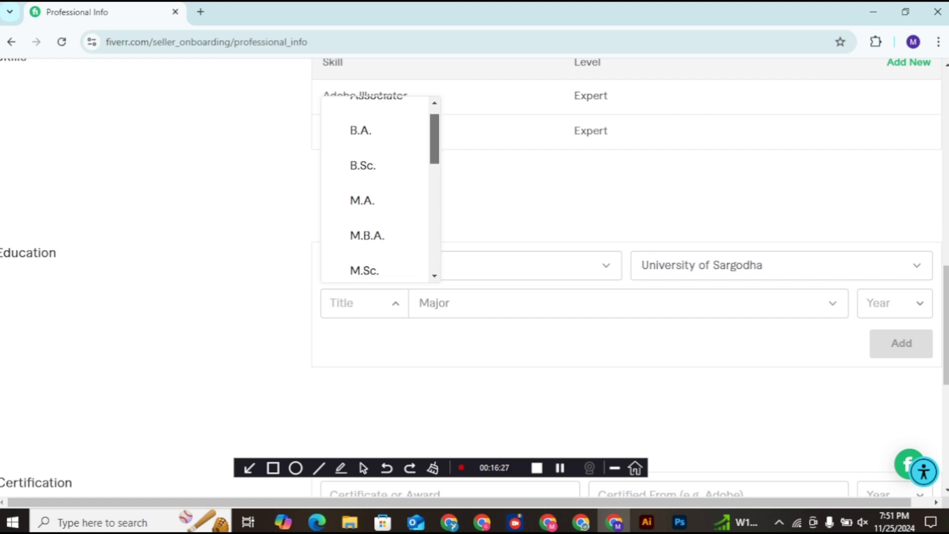
scroll(376, 187, down, 5)
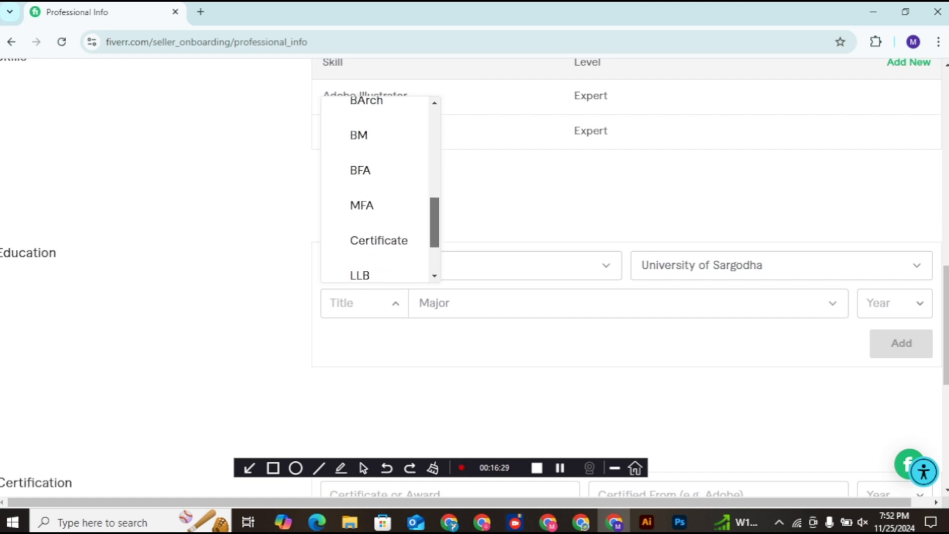
scroll(376, 188, down, 1)
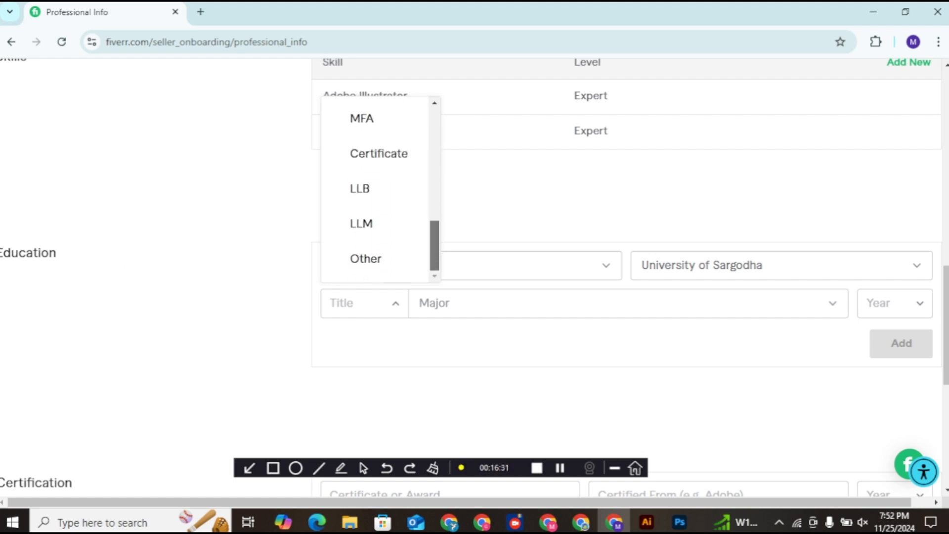
scroll(375, 188, up, 8)
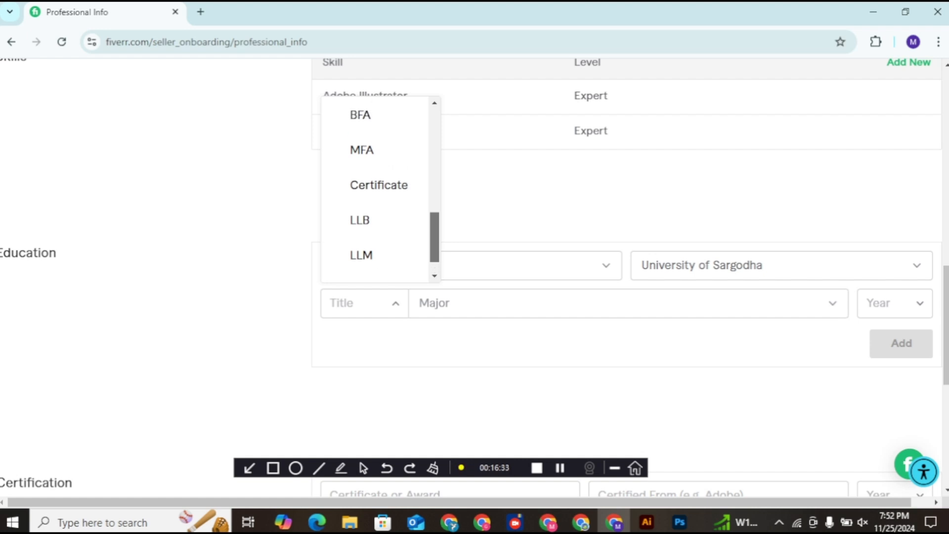
scroll(375, 188, down, 3)
scroll(376, 188, down, 4)
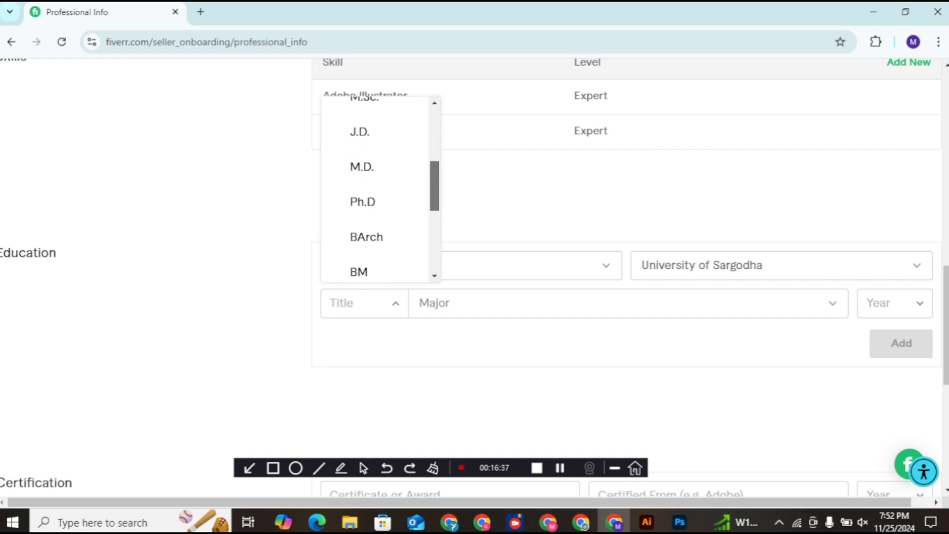
scroll(376, 188, up, 6)
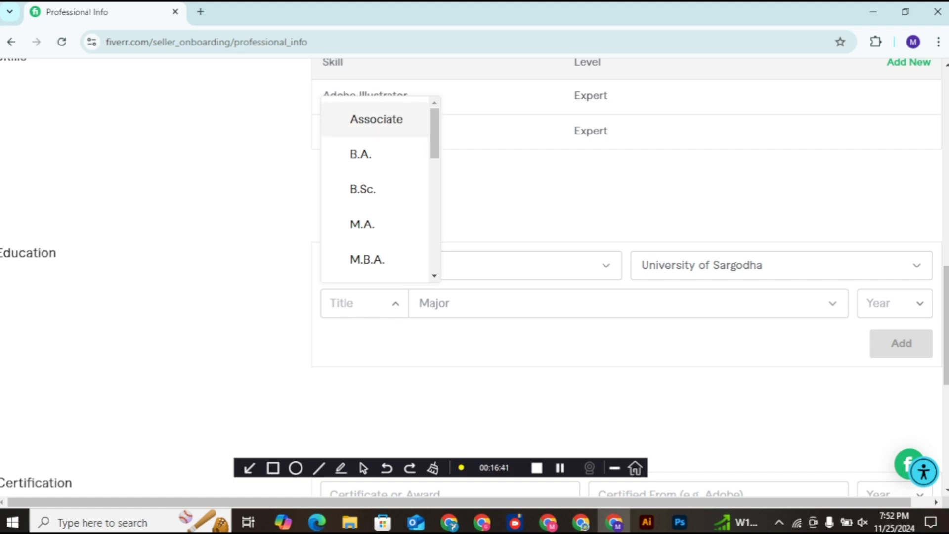
scroll(434, 148, down, 5)
scroll(434, 149, up, 5)
click(377, 119)
Step: Select the Major field and dismiss the graduation year list without choosing a year
click(419, 303)
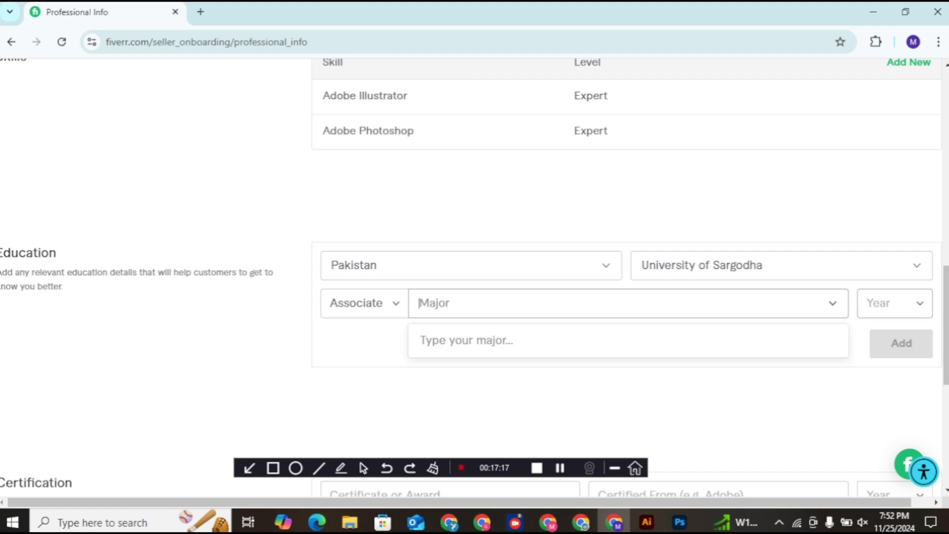
click(895, 303)
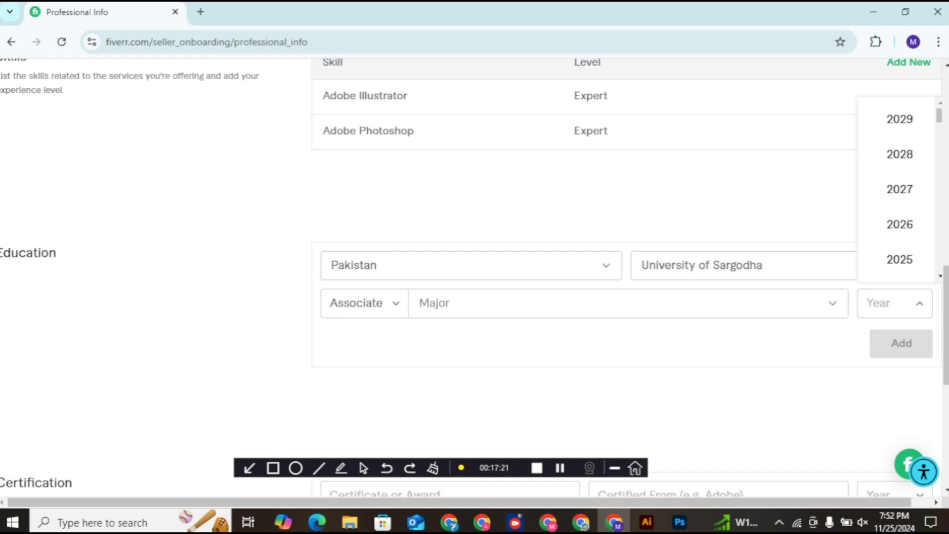
key(Escape)
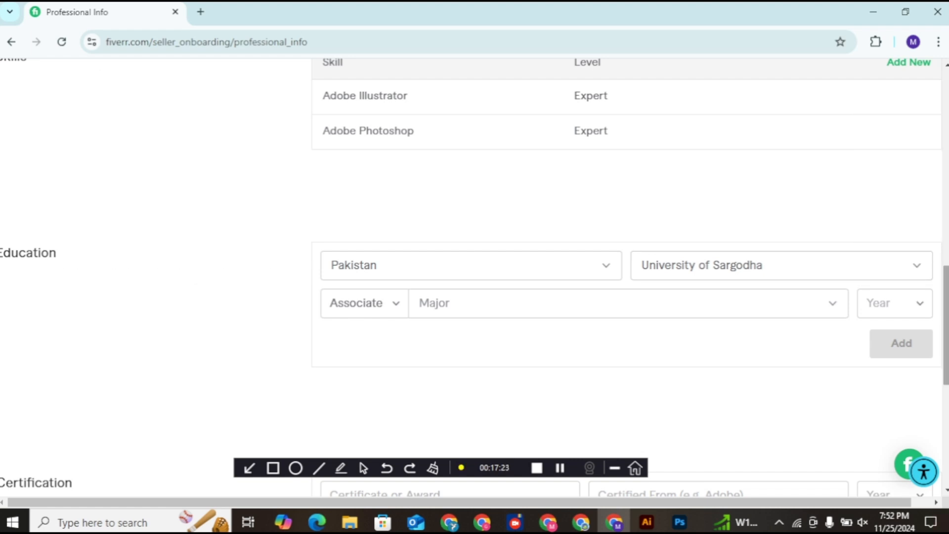
Step: Add a Graphic Designing certification from Adobe, dated 2018
scroll(626, 277, down, 5)
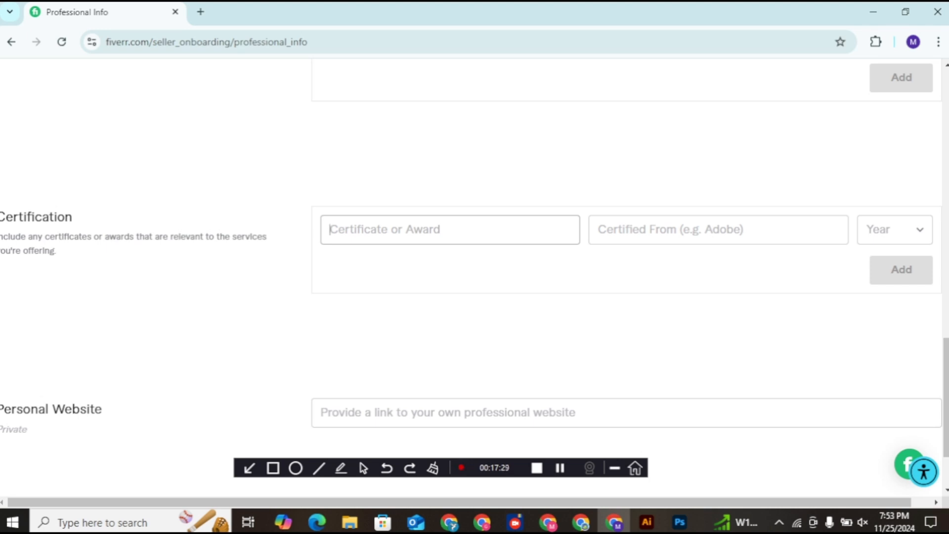
text(Graphic D)
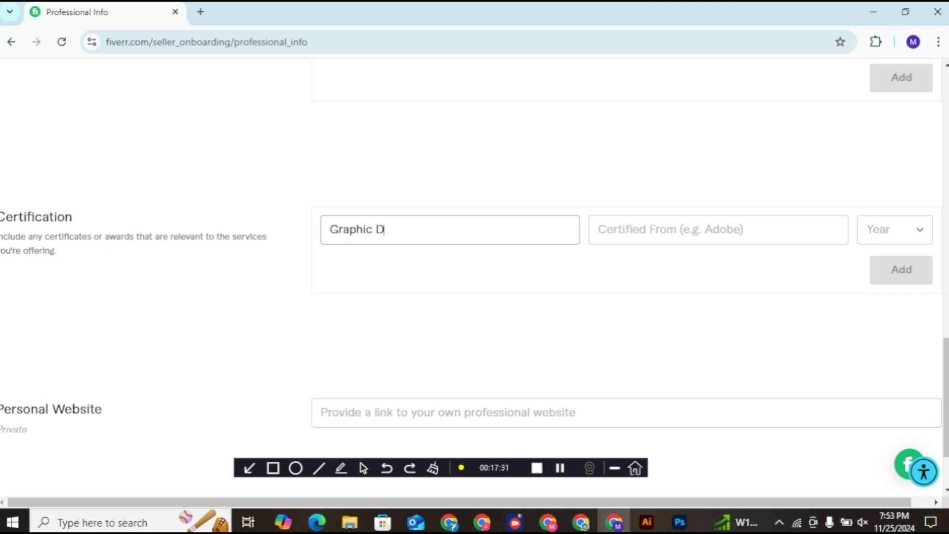
text(esigning)
click(670, 229)
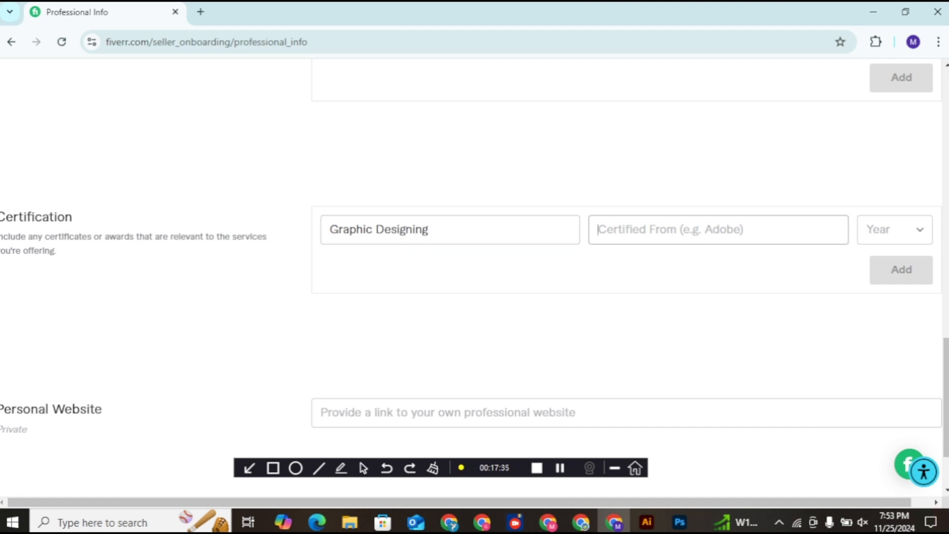
text(Adobe)
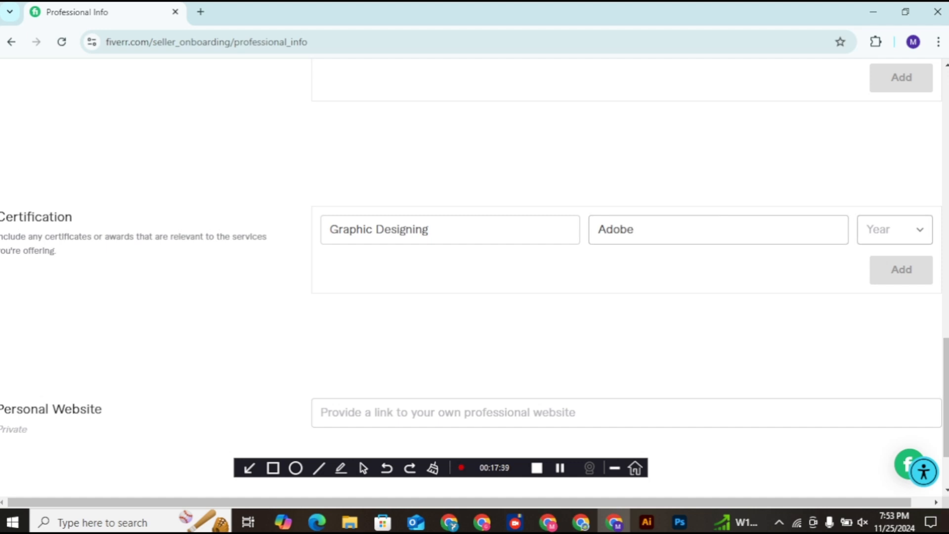
click(895, 230)
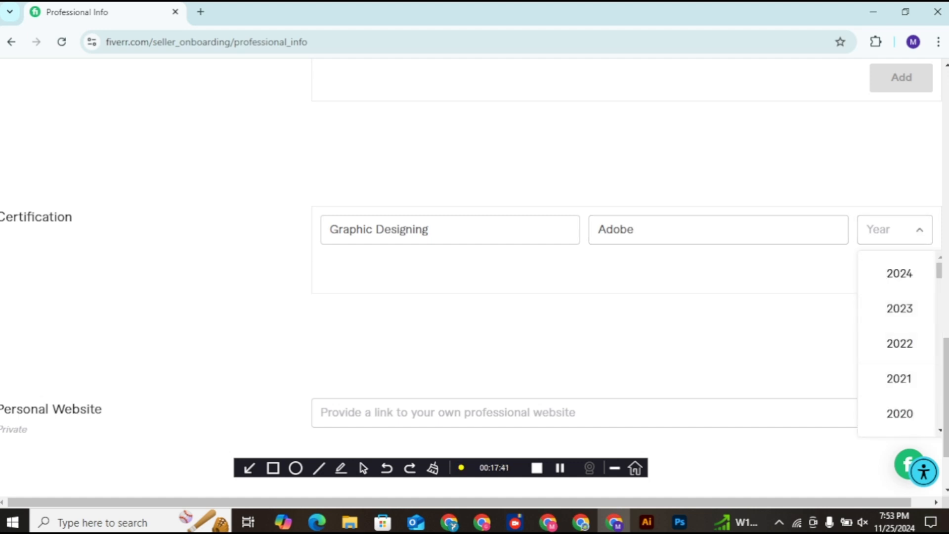
scroll(899, 379, down, 3)
click(899, 321)
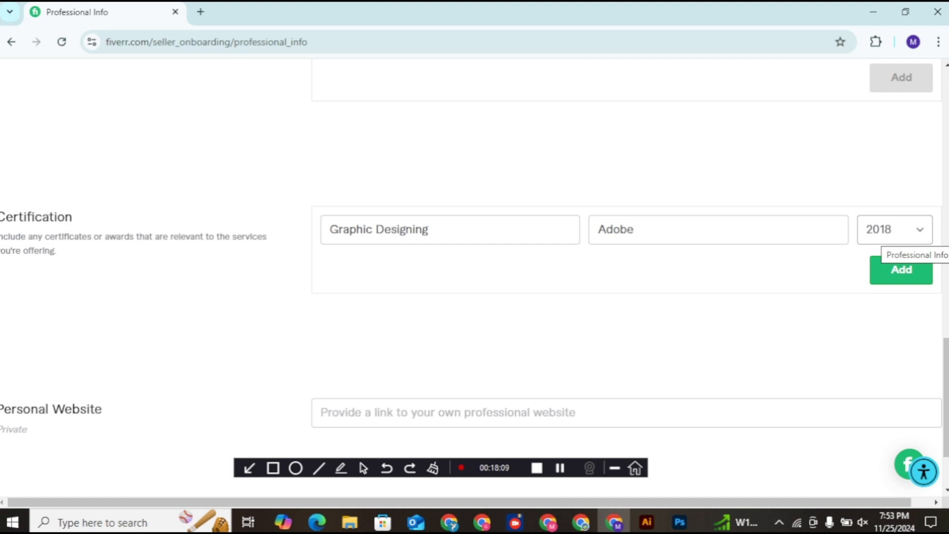
click(901, 270)
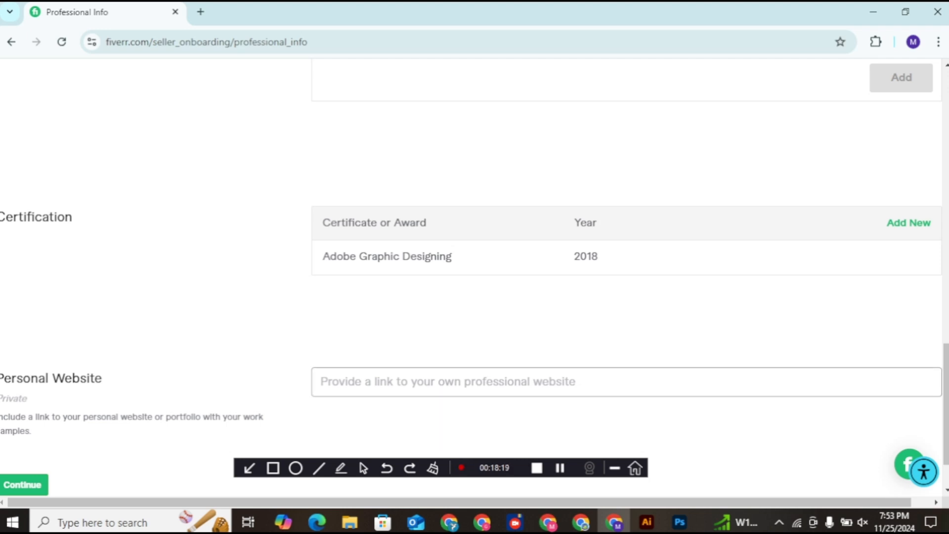
Step: Enter the personal website URL and add the education entry graduated in 2020
text(www)
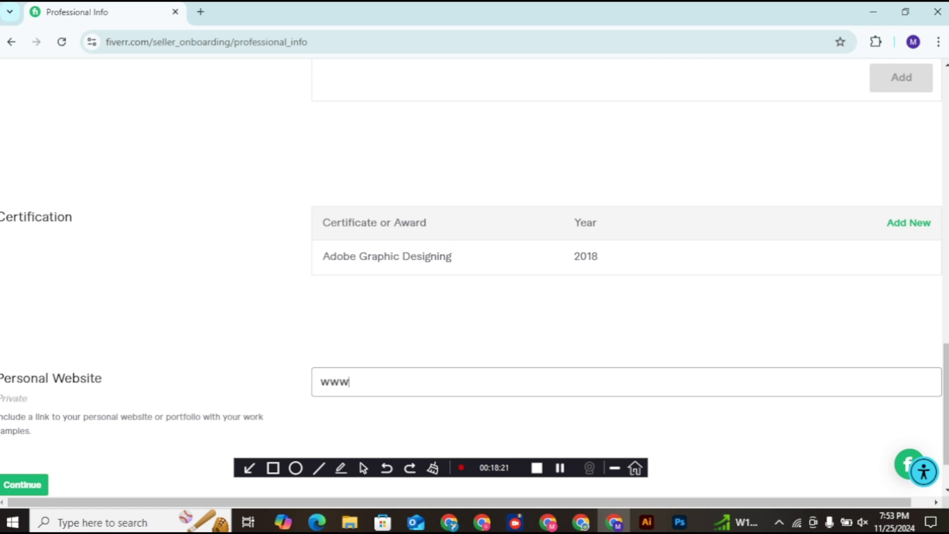
text(.misbahgraphic)
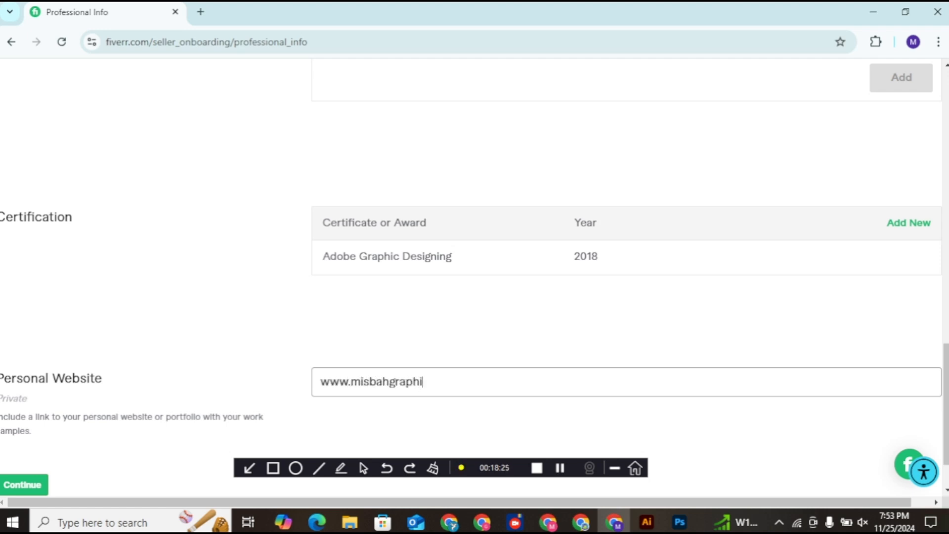
text(.com)
drag(946, 405, 946, 333)
click(895, 290)
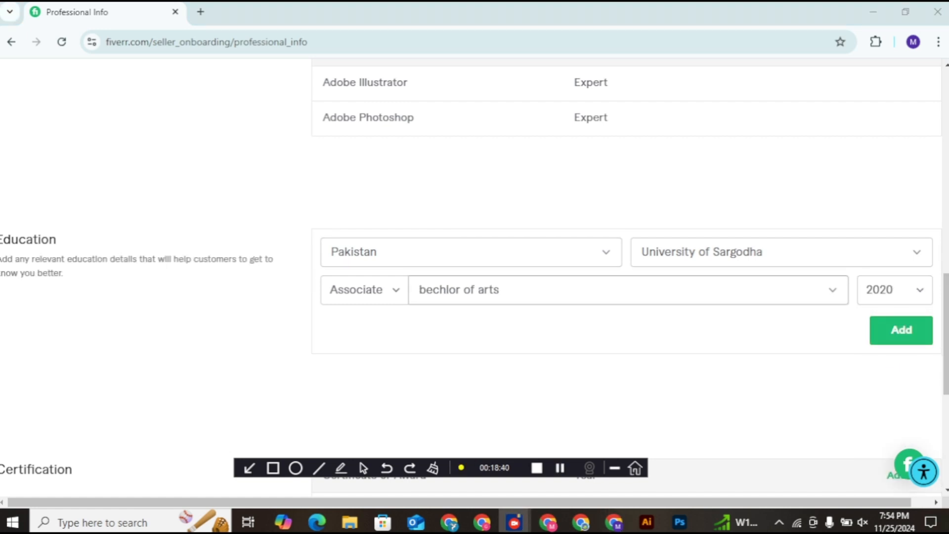
click(902, 330)
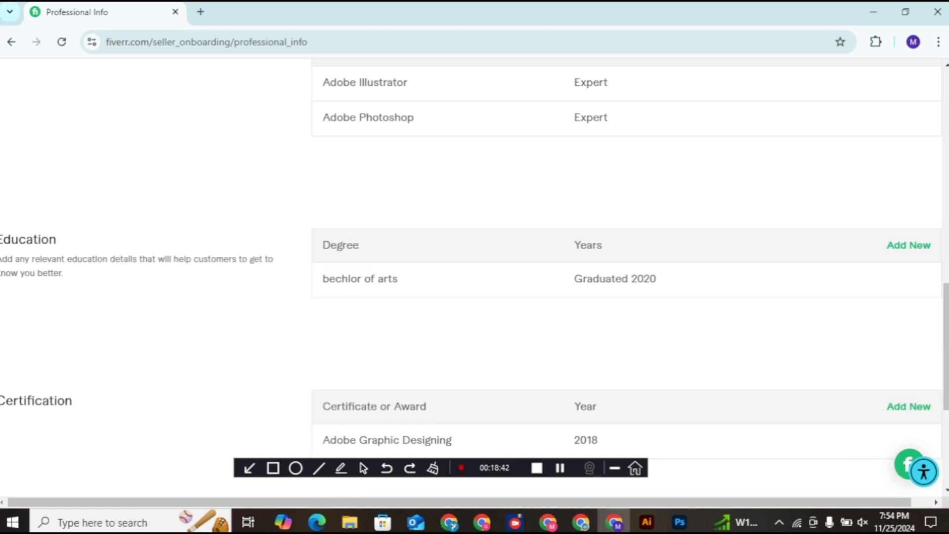
scroll(475, 277, down, 5)
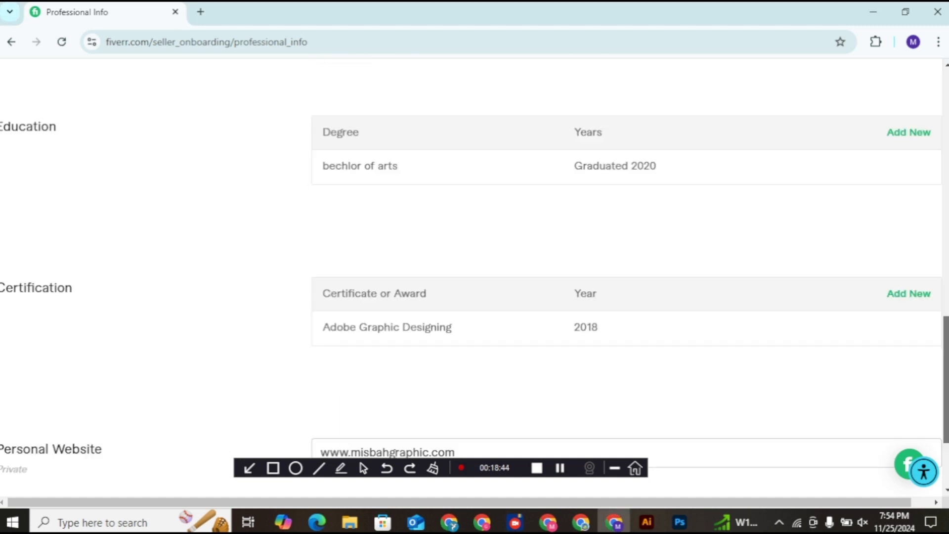
Step: Submit the completed Professional Info page to advance to the Account Security step
click(24, 415)
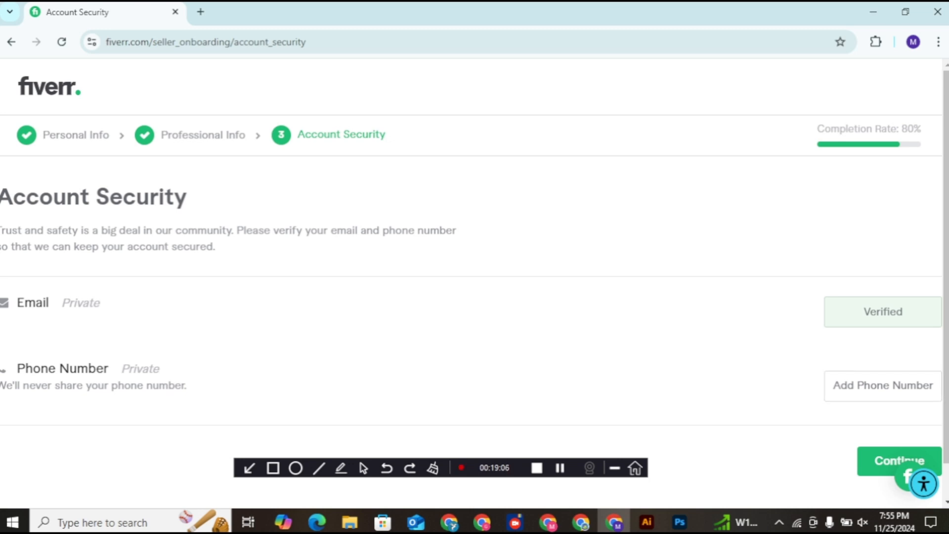
Step: Add a Pakistan phone number and request SMS verification for it
click(835, 393)
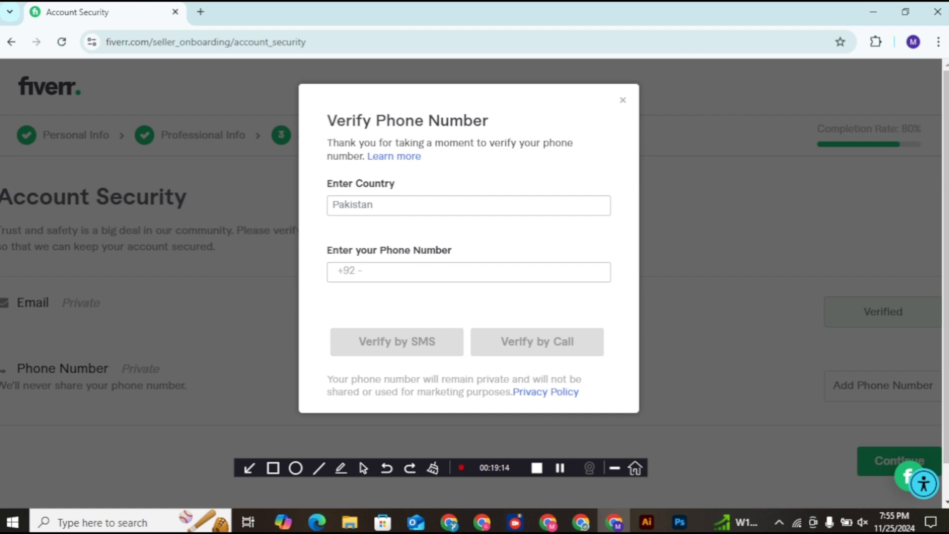
click(370, 272)
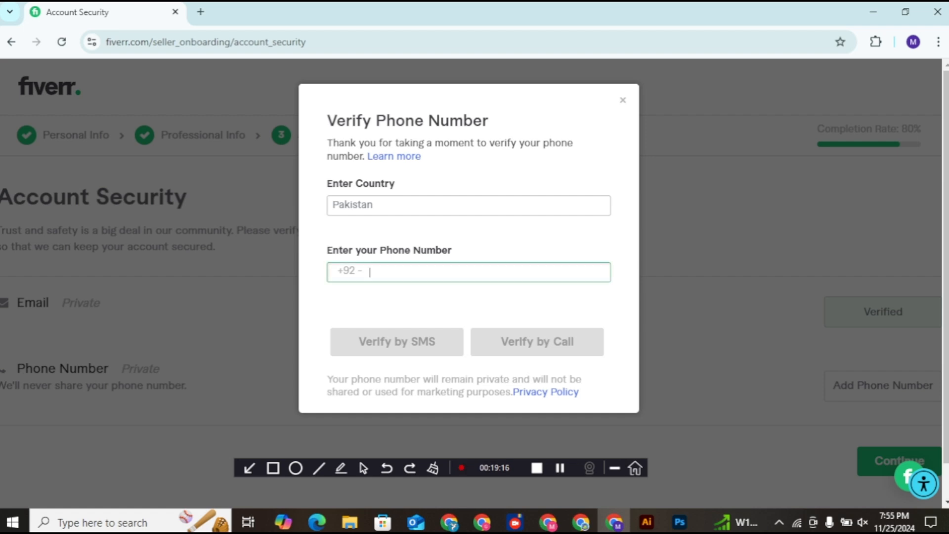
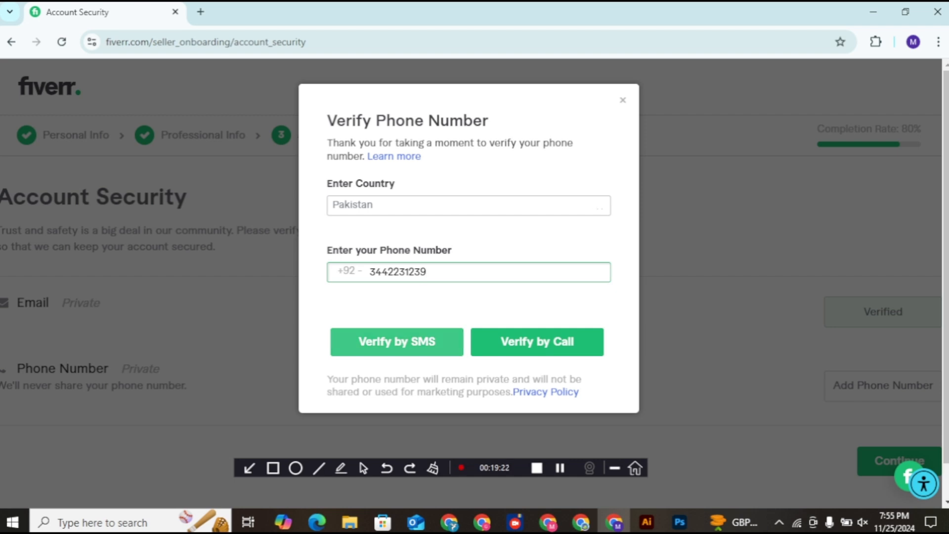
click(397, 341)
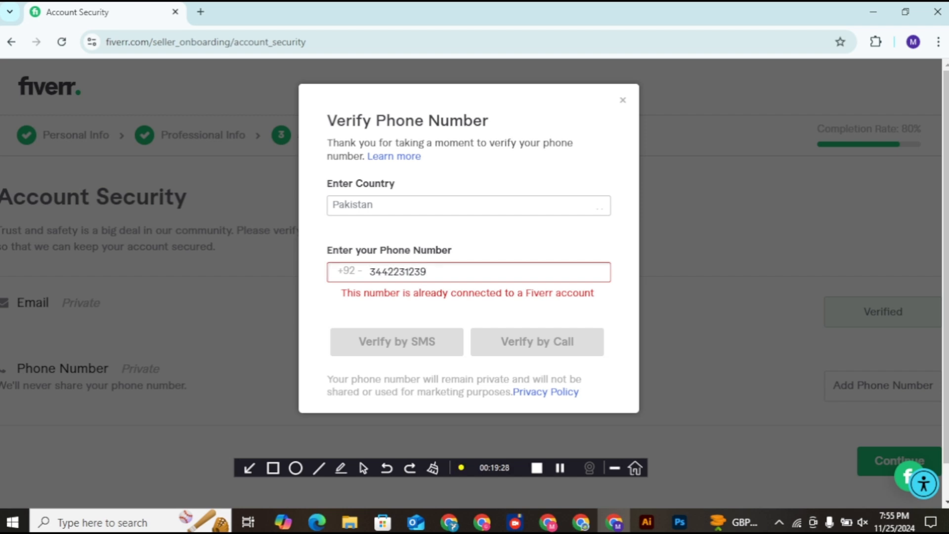
Step: Clear the rejected phone number and start entering a replacement number
key(BackSpace)
key(BackSpace)
key(BackSpace)
key(BackSpace)
key(BackSpace)
key(BackSpace)
key(BackSpace)
key(BackSpace)
key(BackSpace)
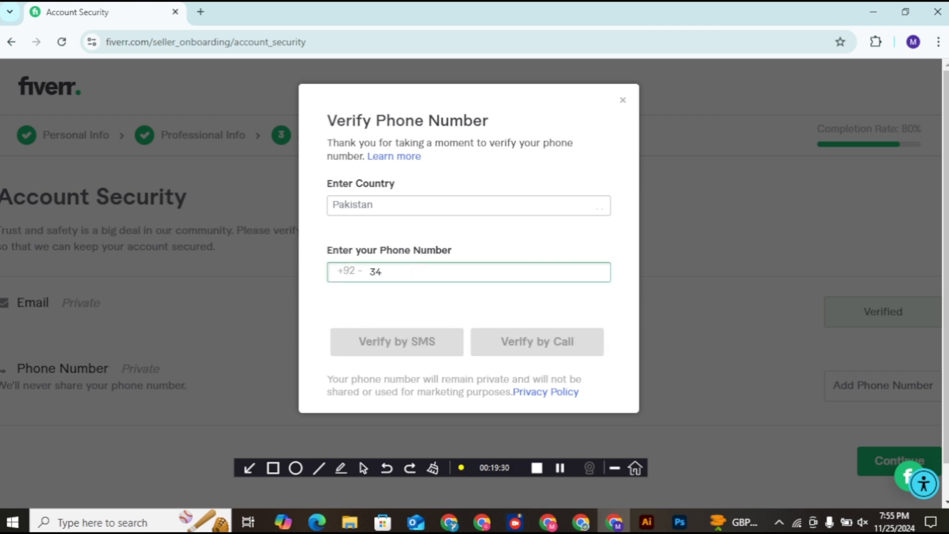
key(BackSpace)
text(3)
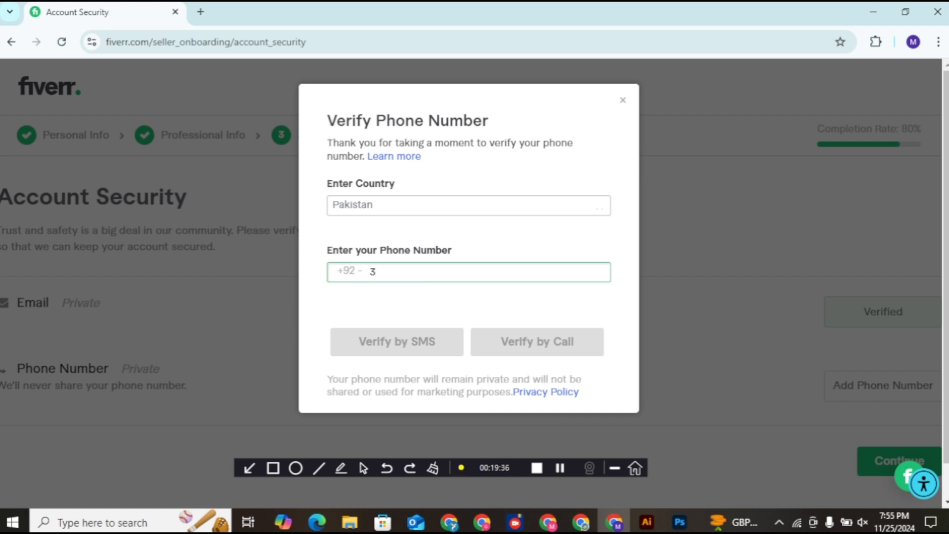